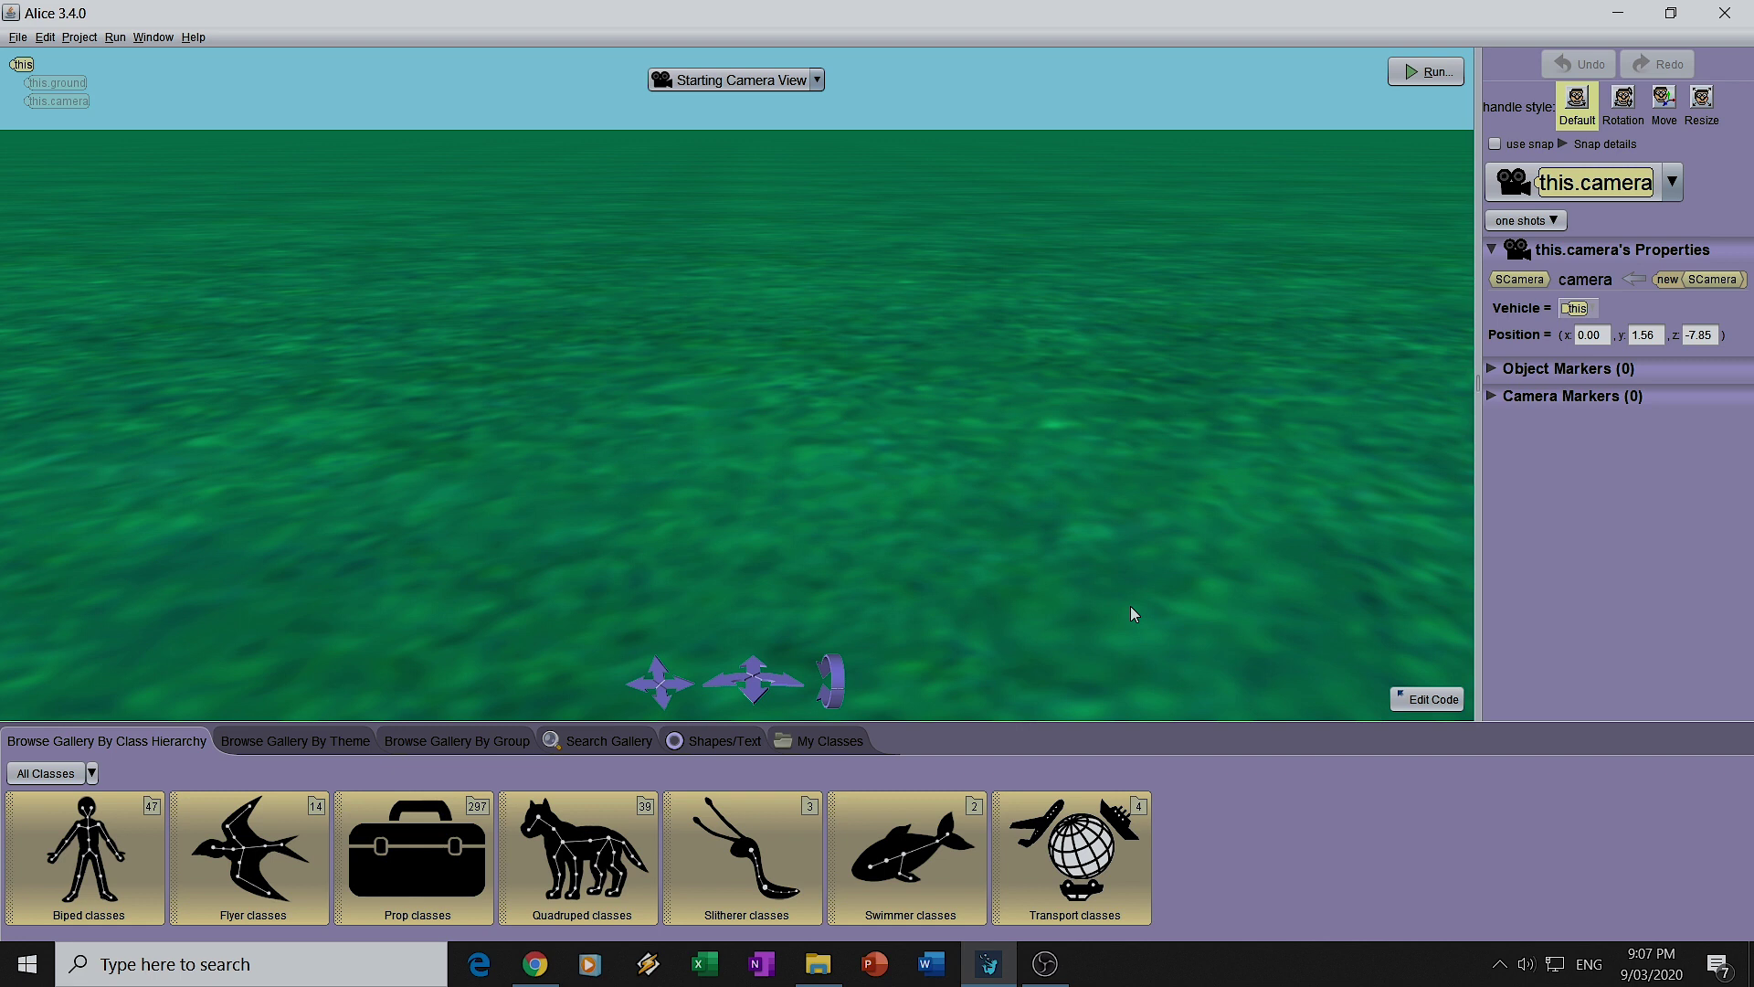
left_click(18, 37)
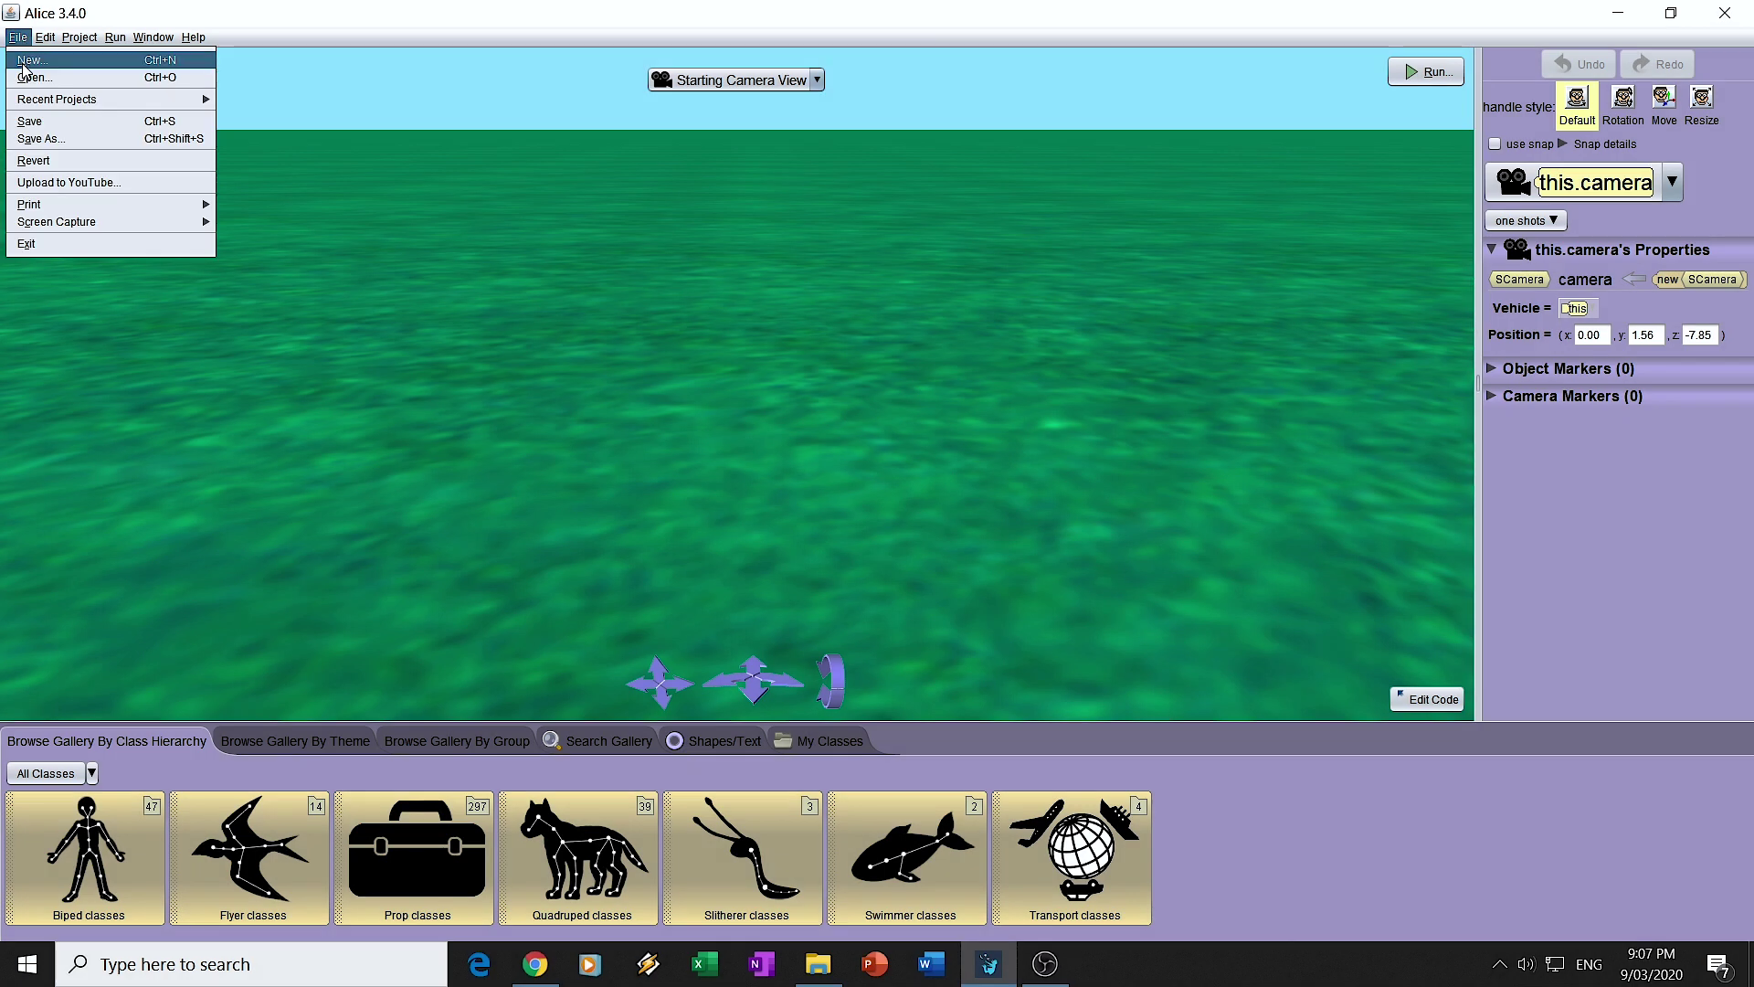
left_click(36, 139)
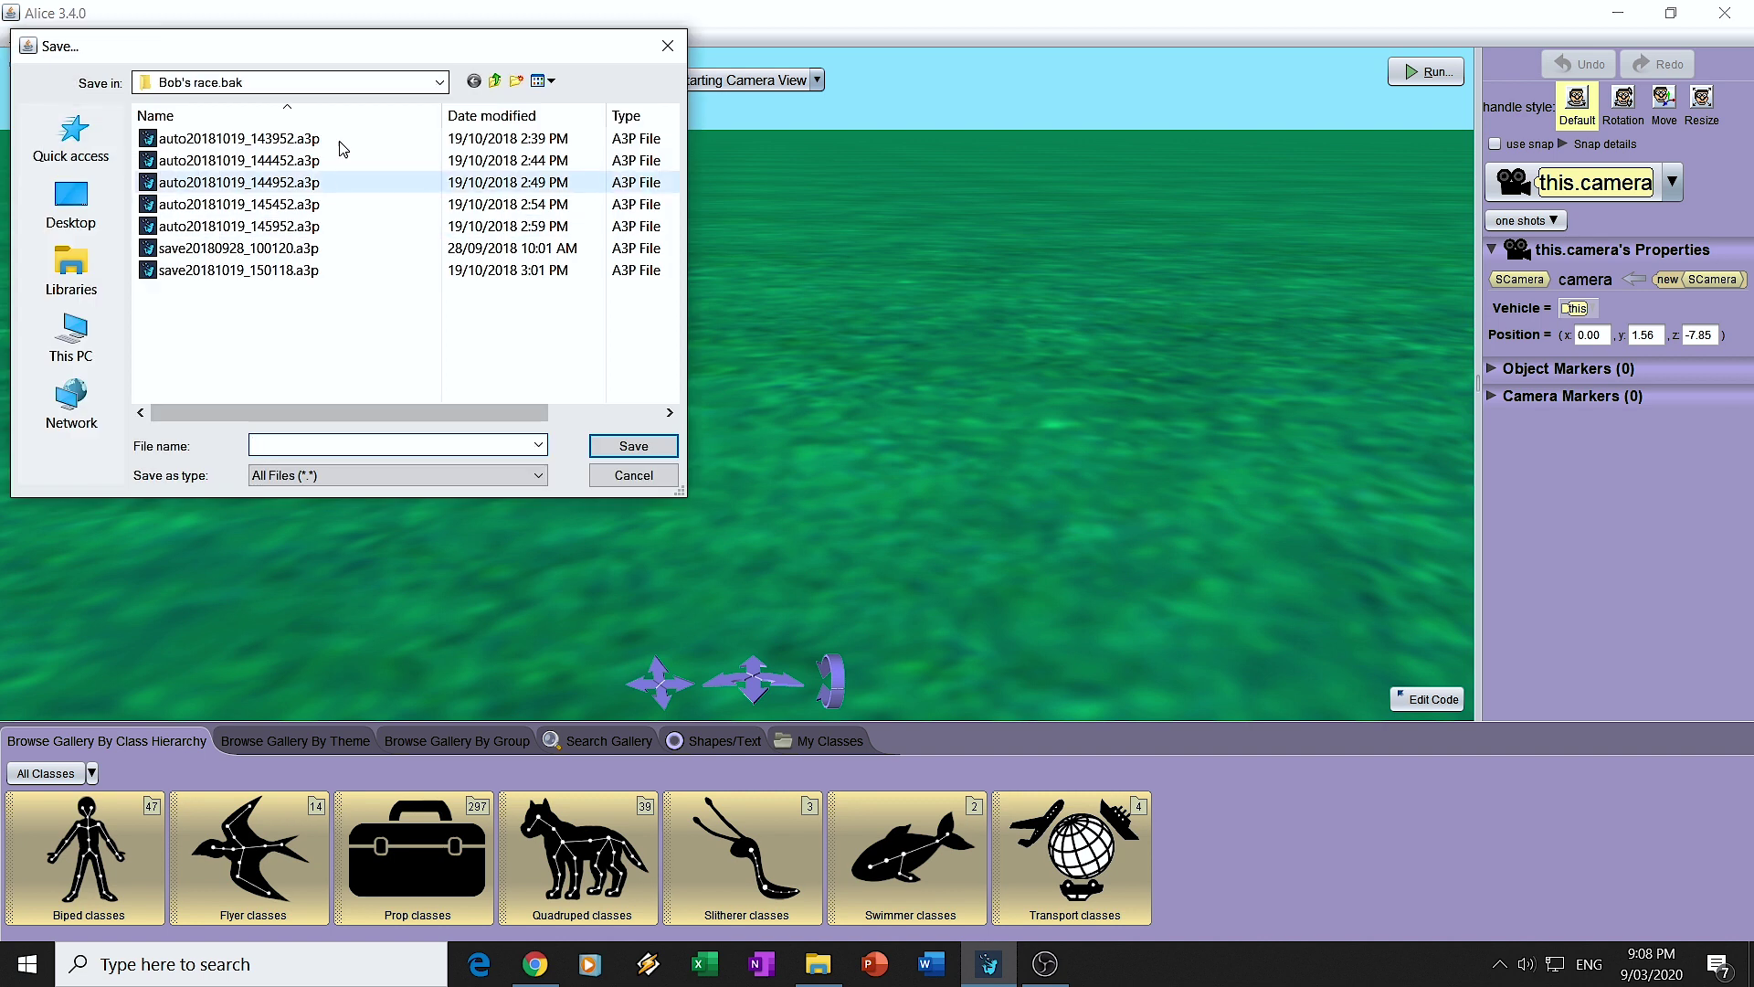
left_click(415, 84)
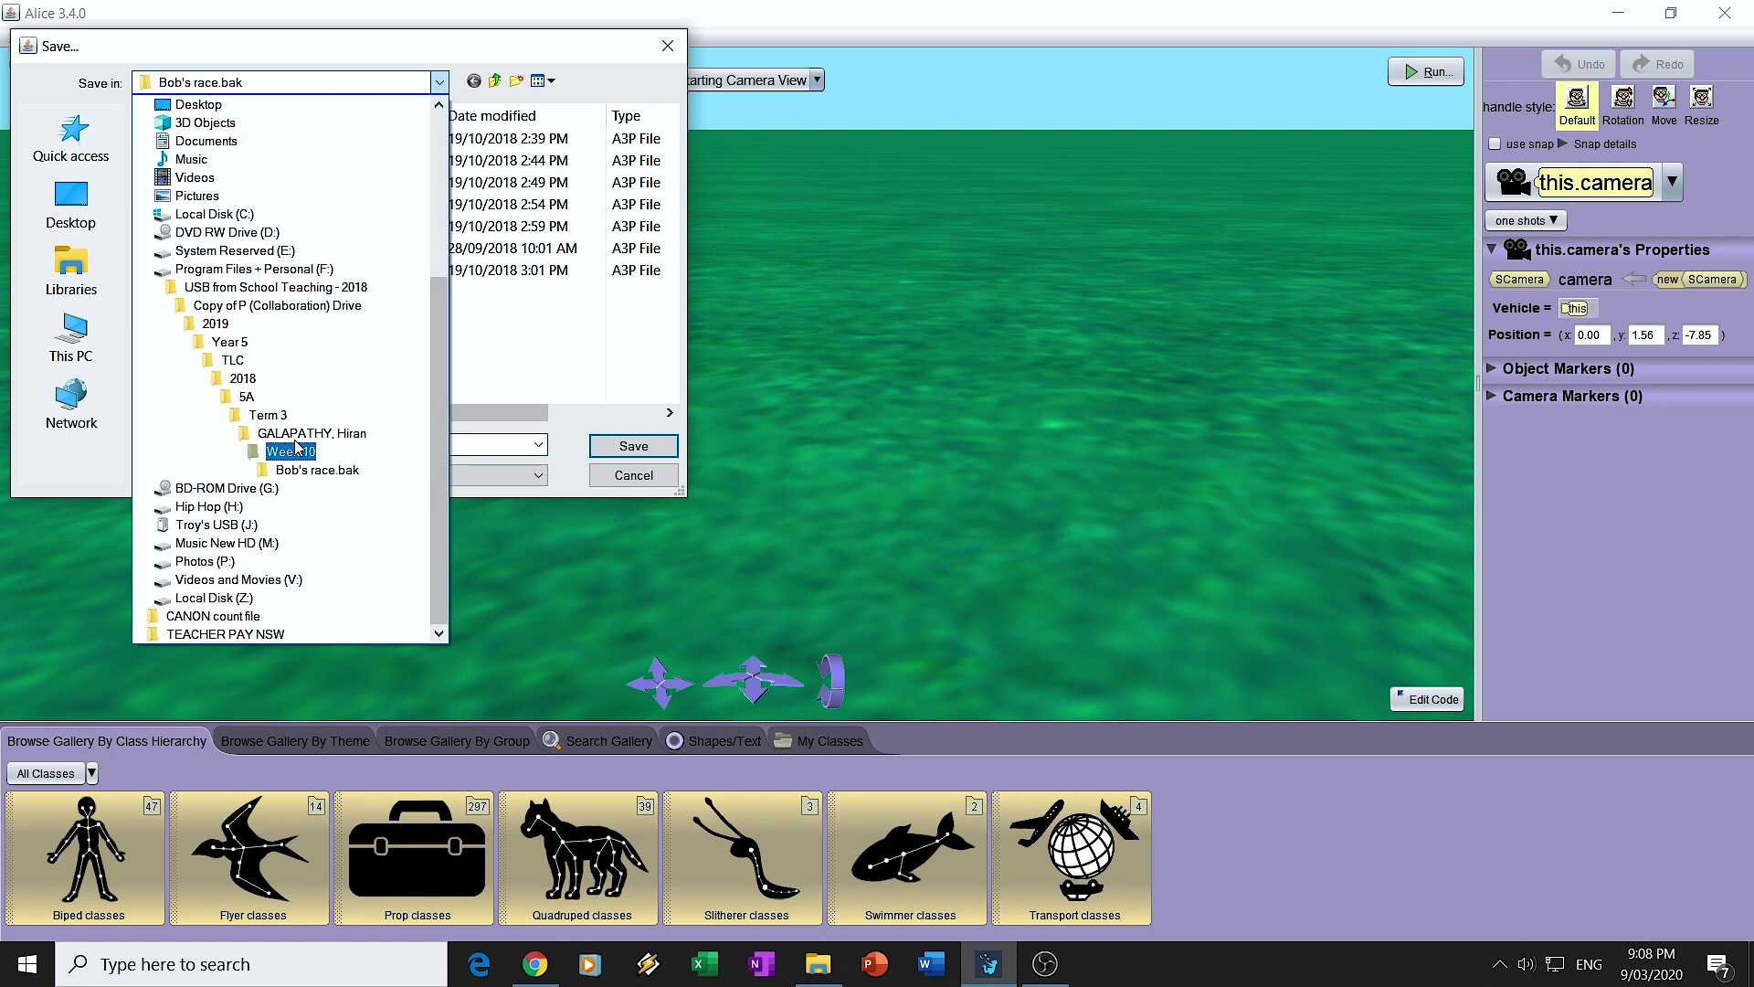
left_click(356, 83)
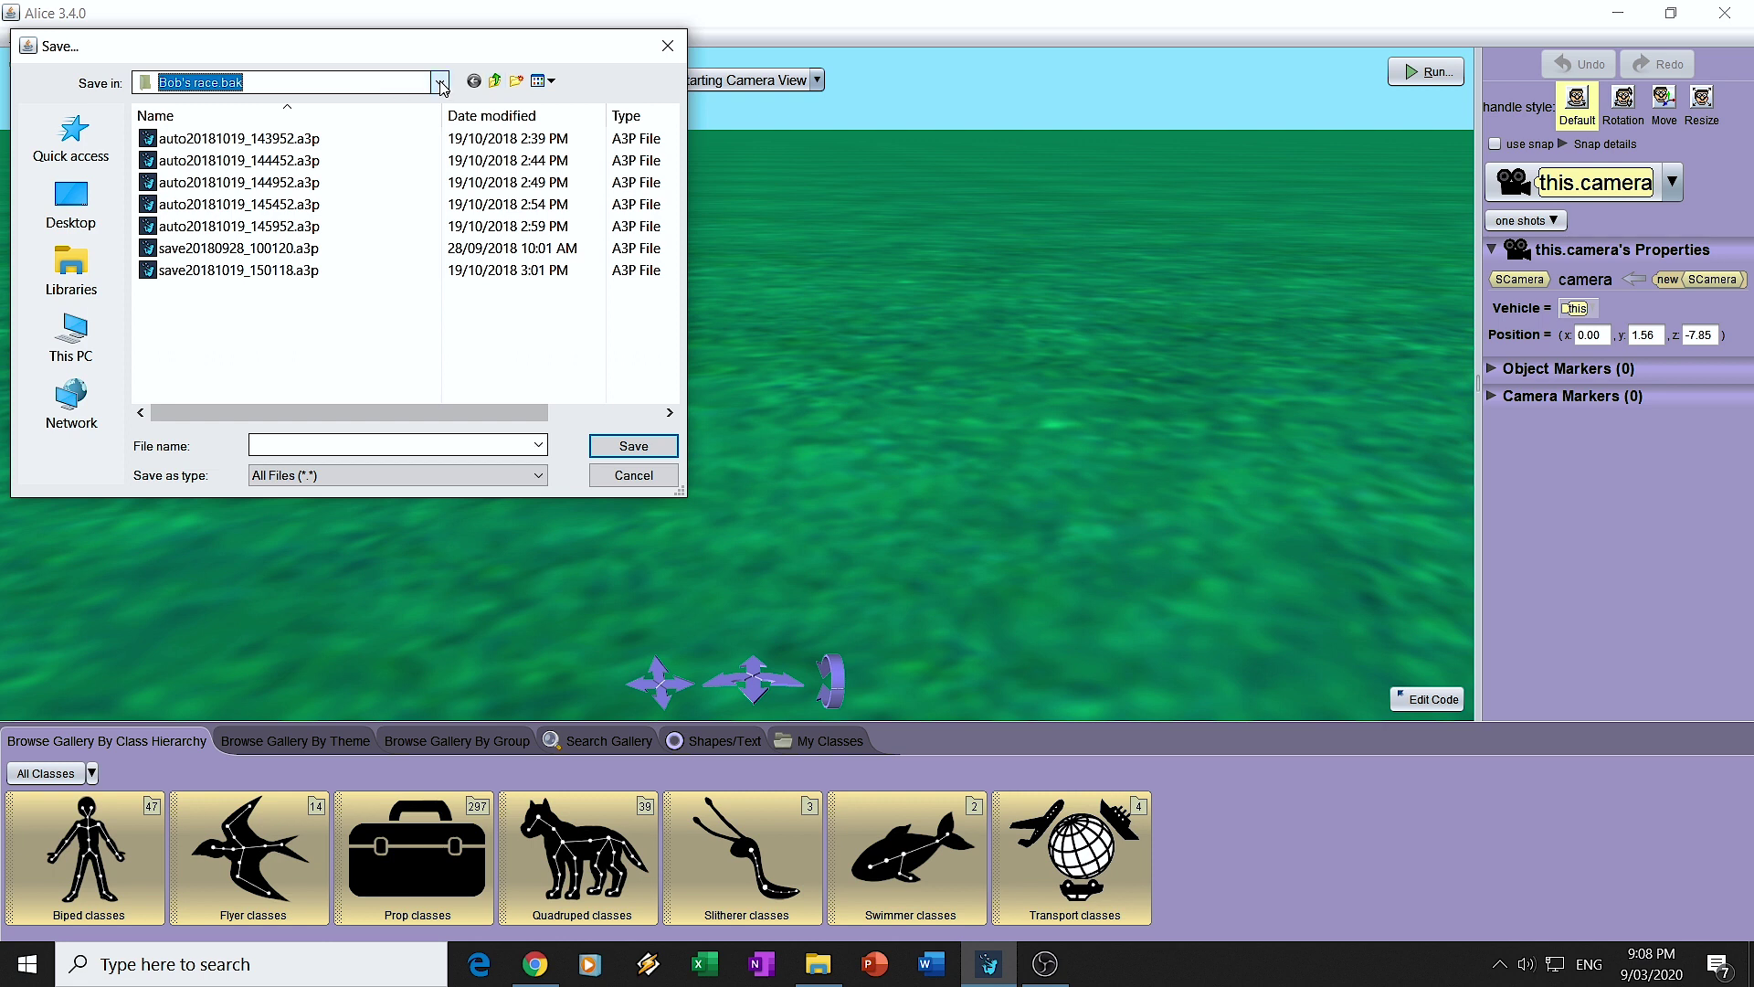
left_click(75, 335)
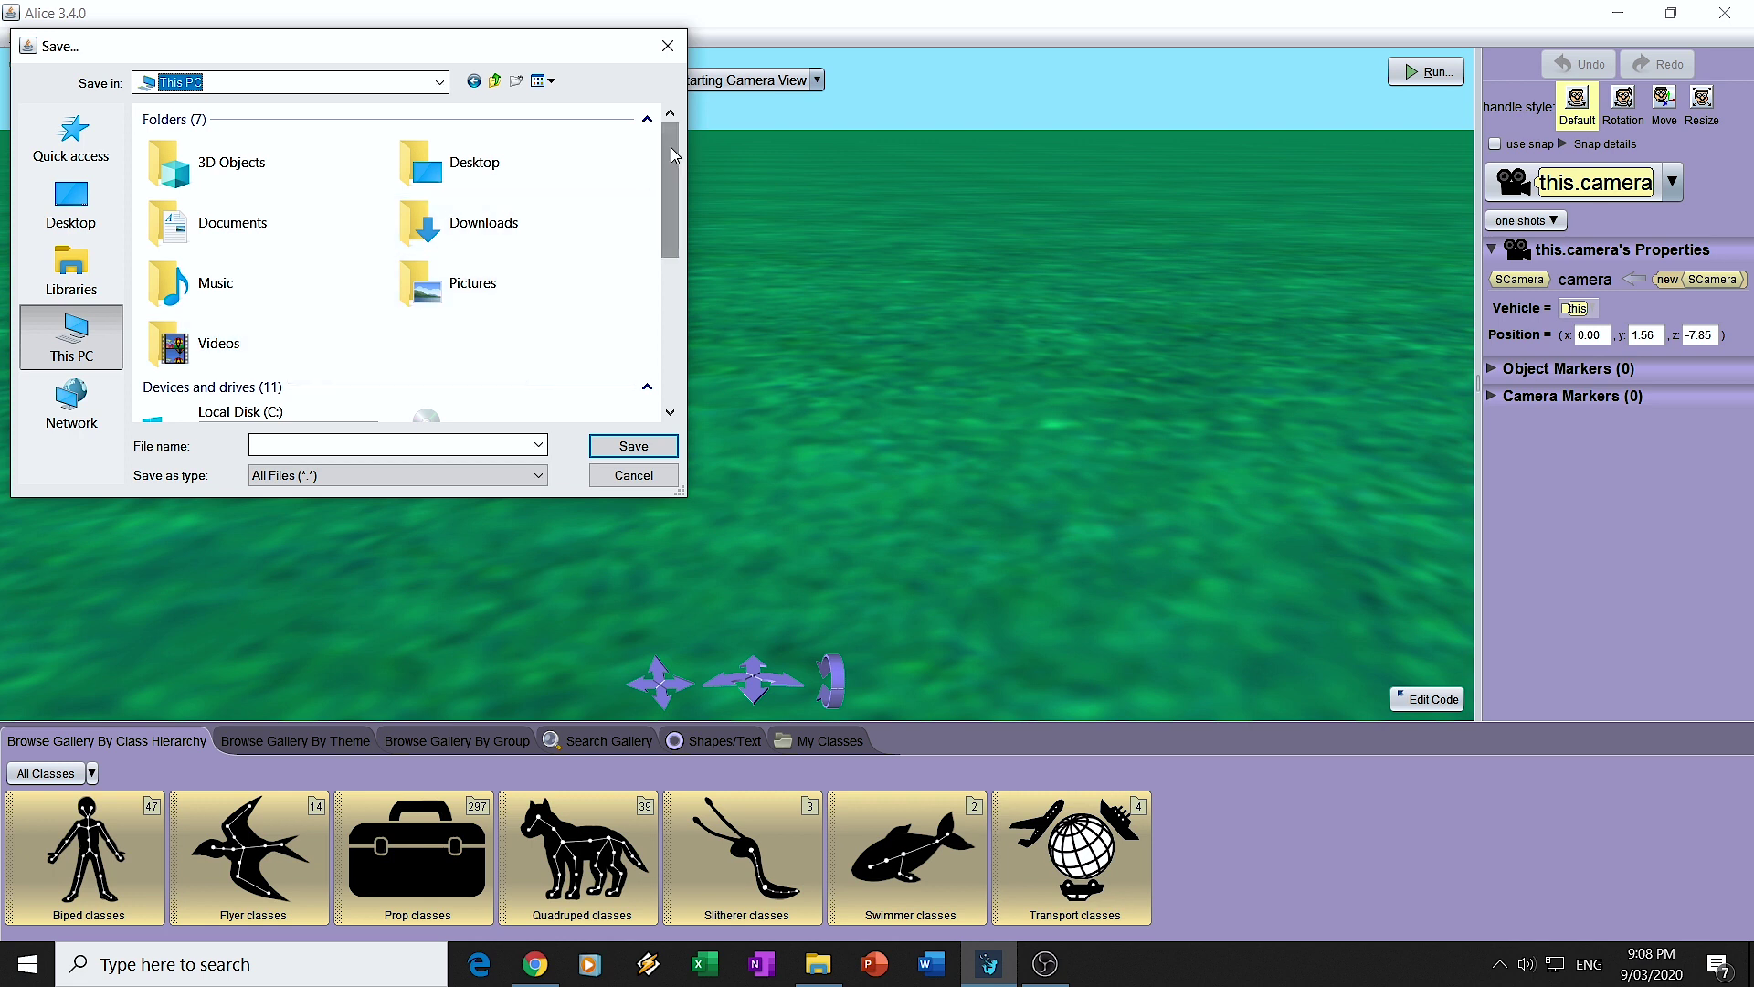
left_click_drag(670, 146, 676, 217)
scroll(677, 223, "up", 3)
left_click(615, 477)
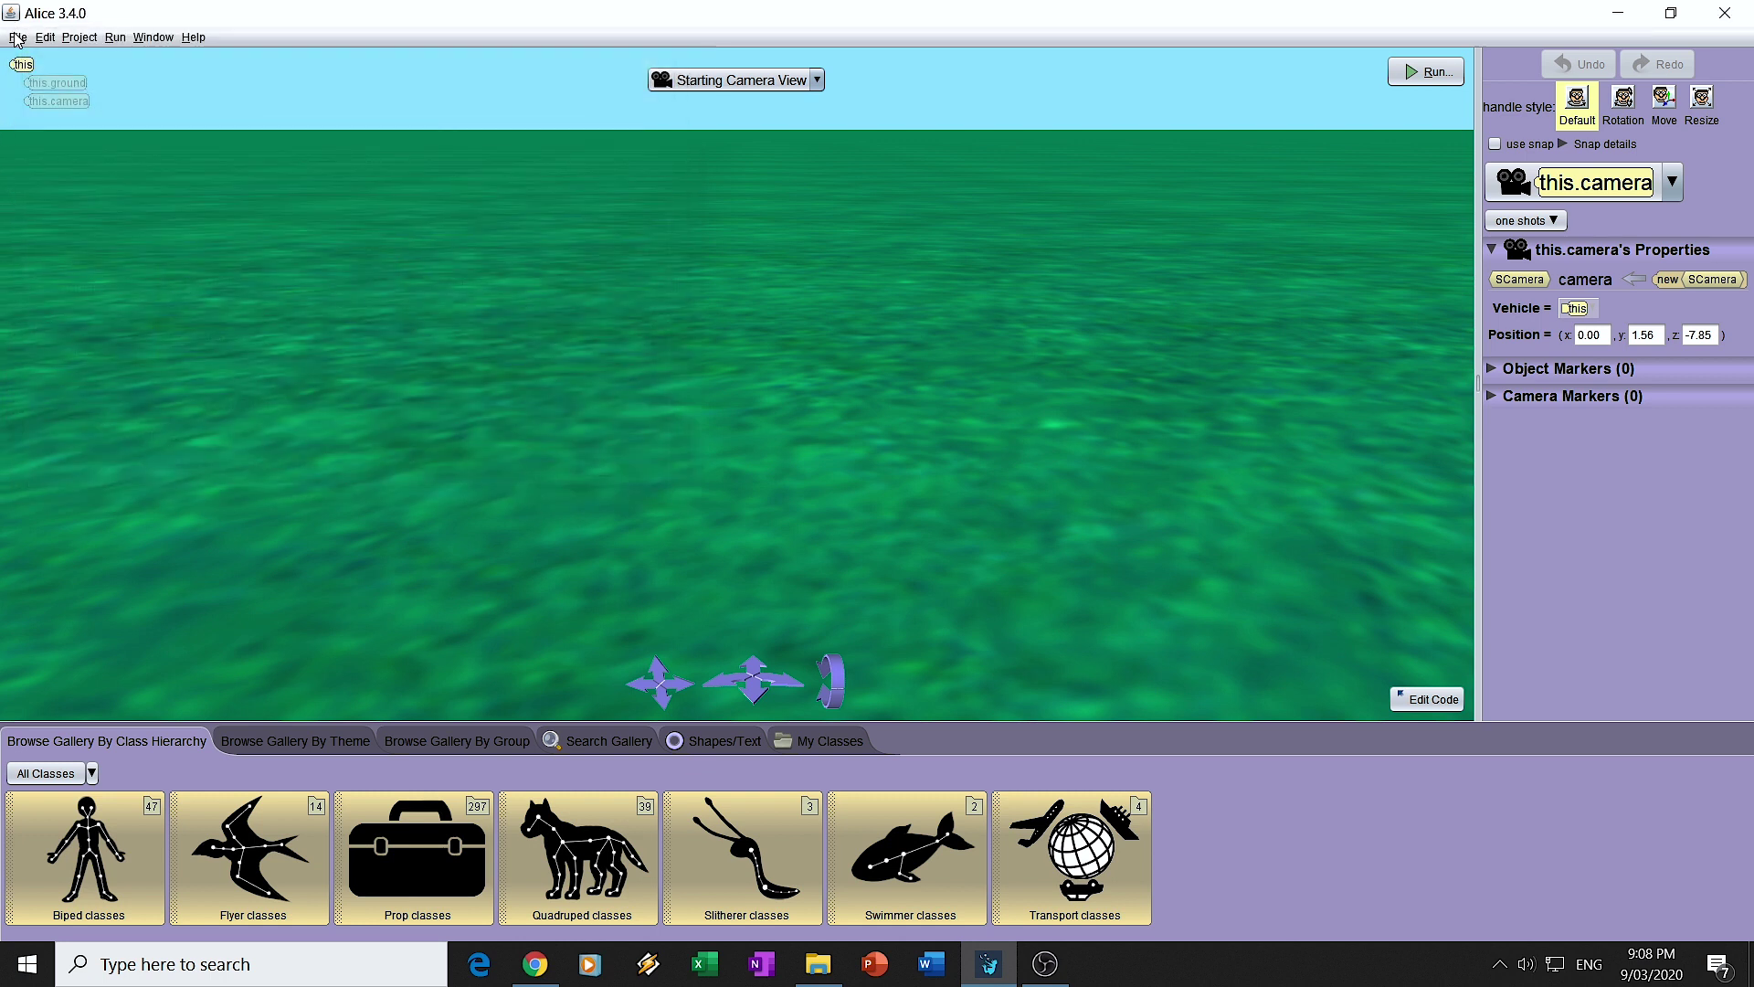
left_click(16, 39)
left_click(28, 59)
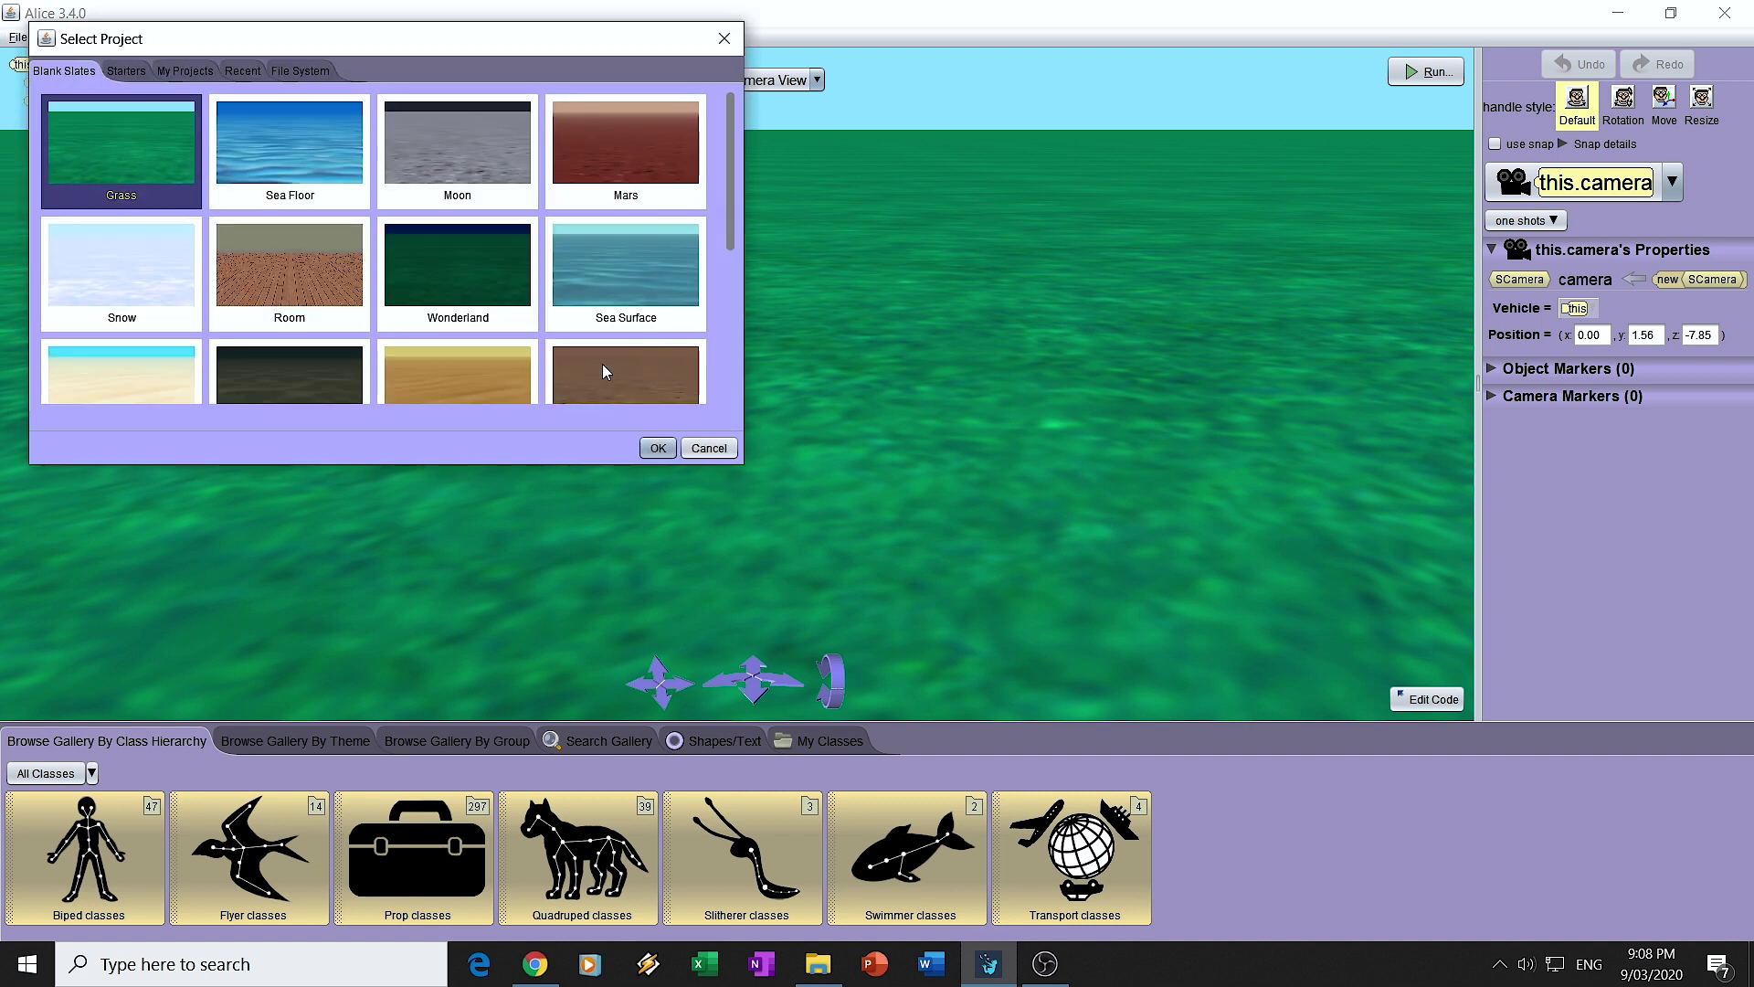
mouse_move(728, 116)
left_mouse_down()
mouse_move(749, 316)
mouse_move(751, 102)
left_mouse_up()
left_click(116, 72)
left_click(177, 73)
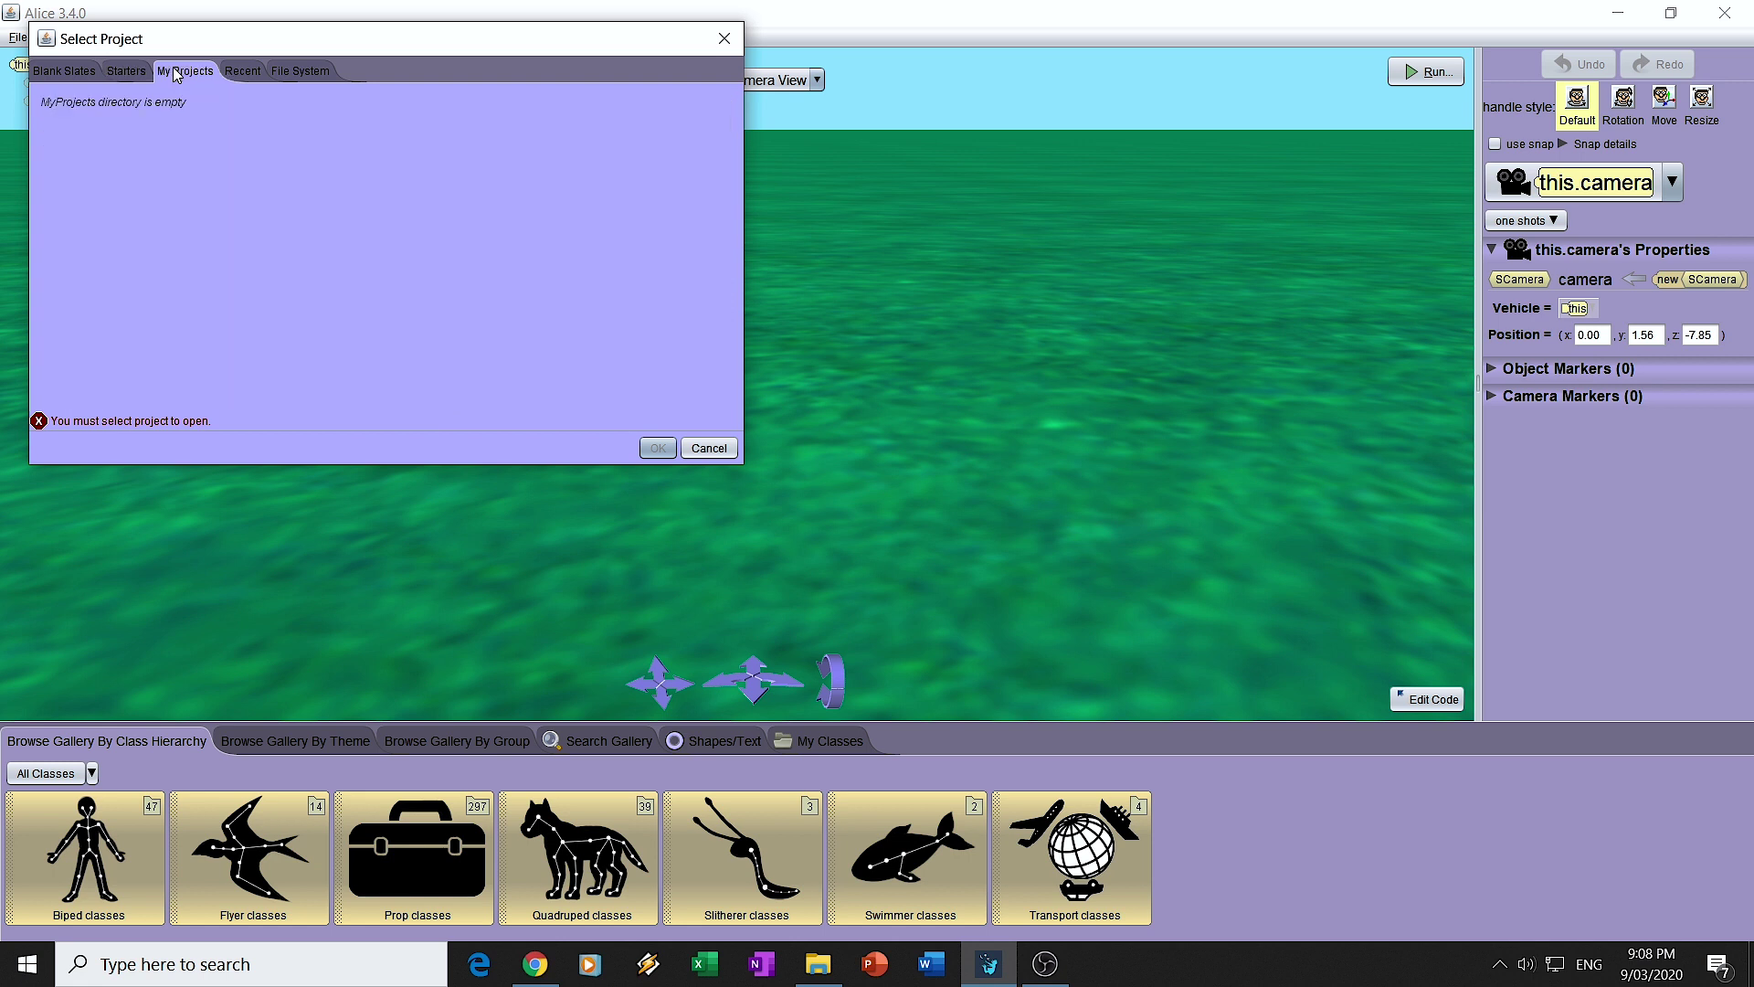
left_click(259, 79)
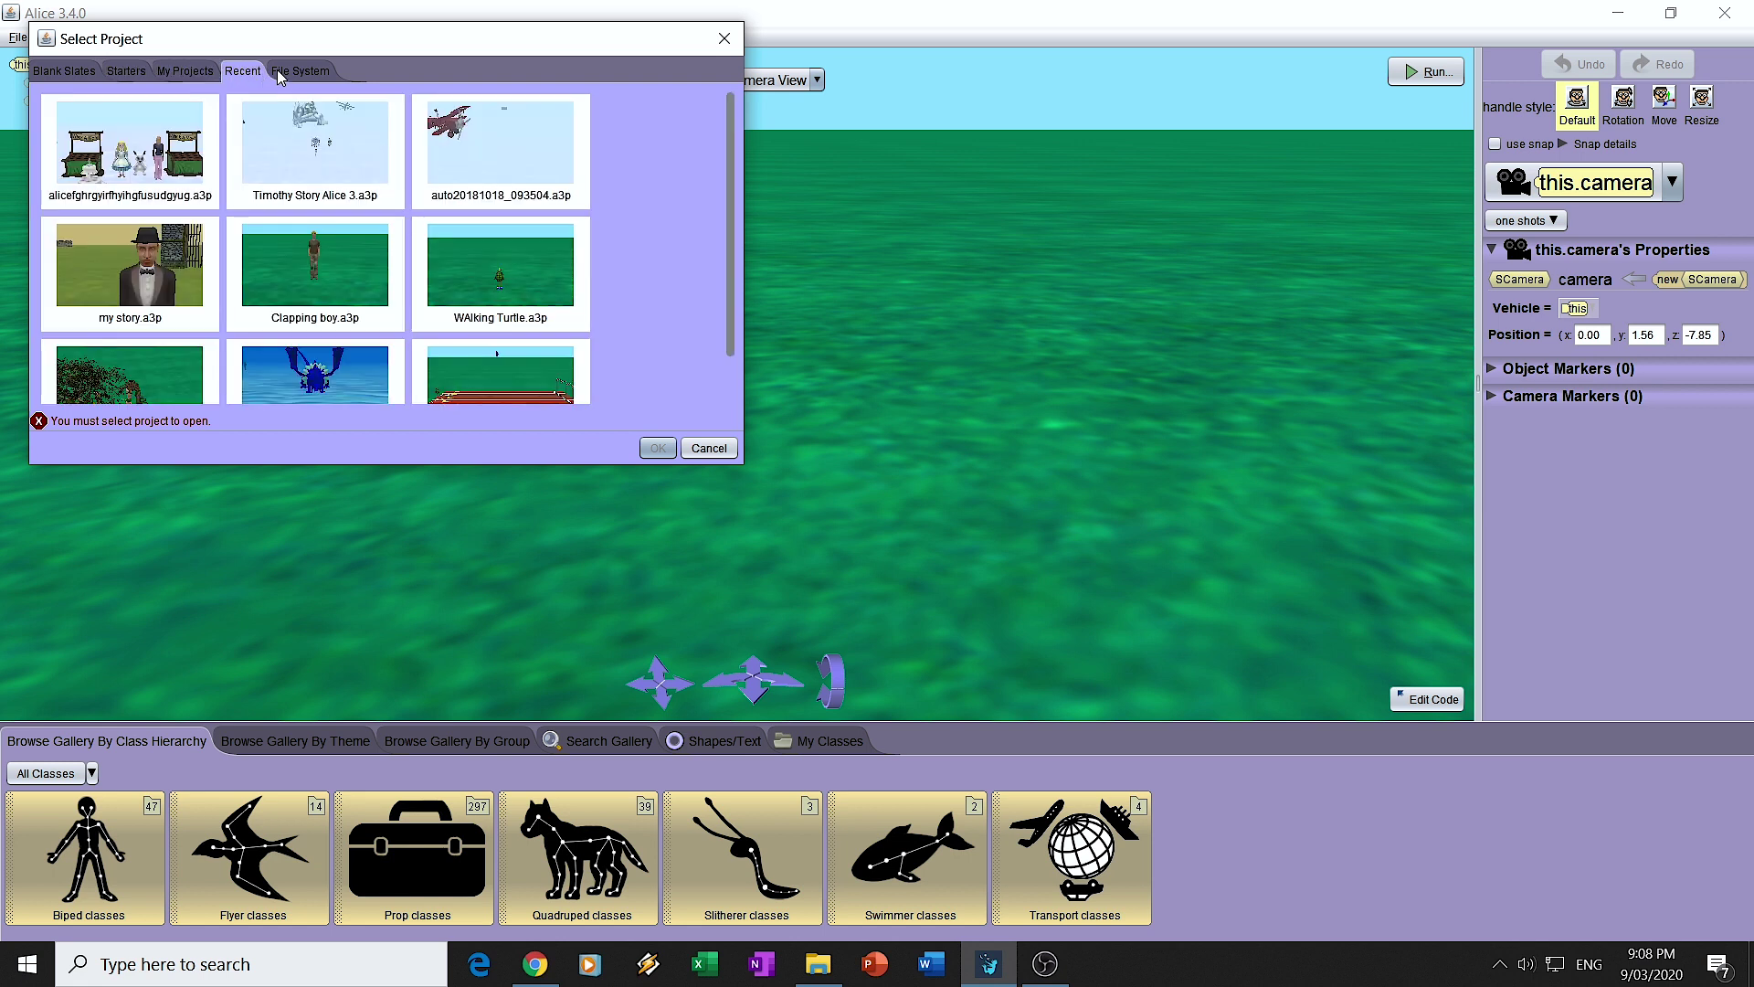
left_click(310, 72)
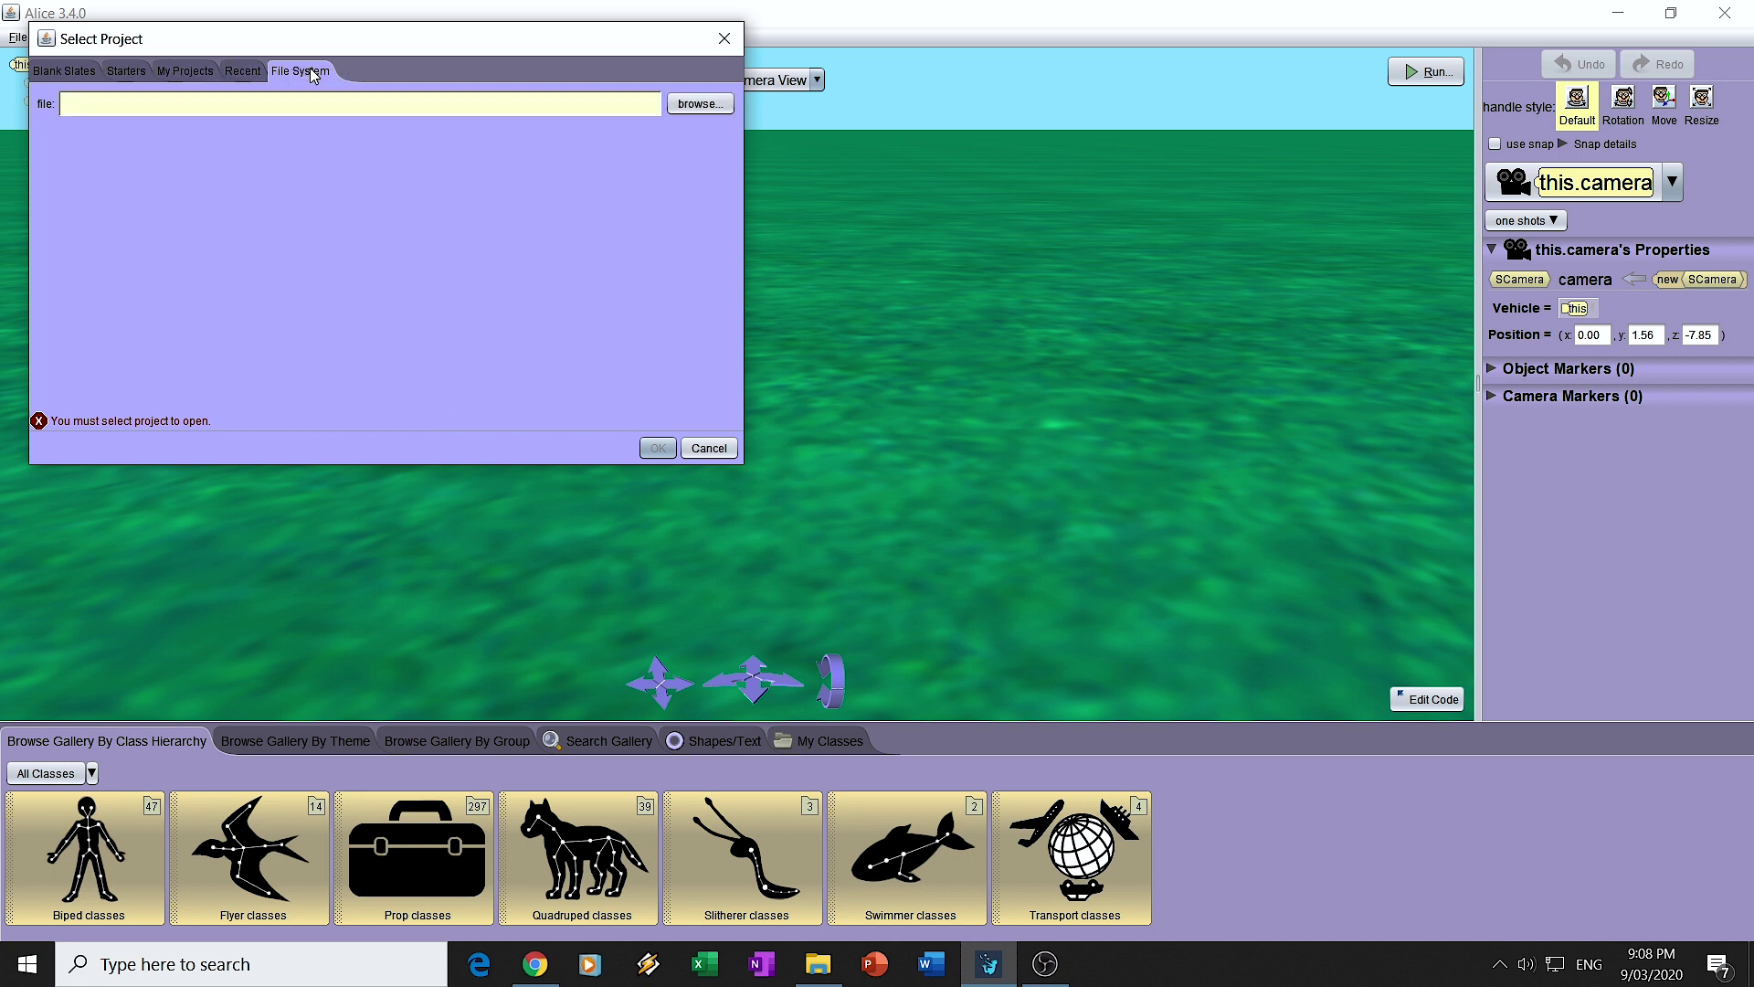
left_click(702, 104)
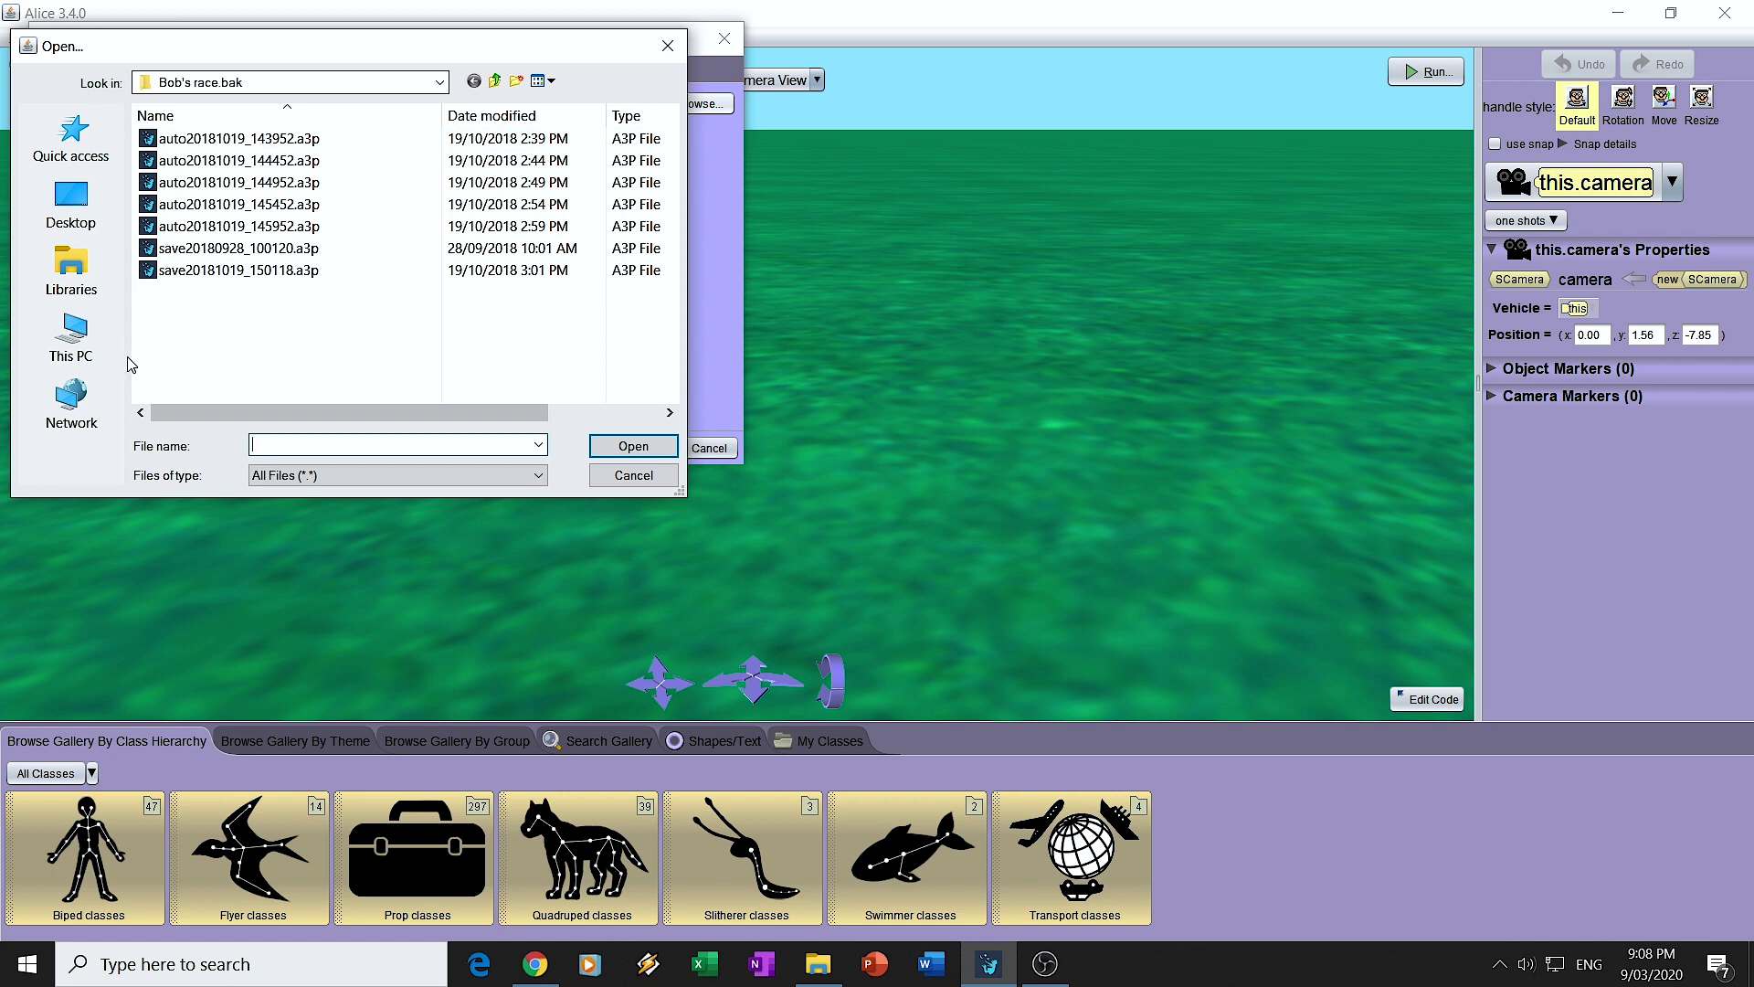
left_click(85, 354)
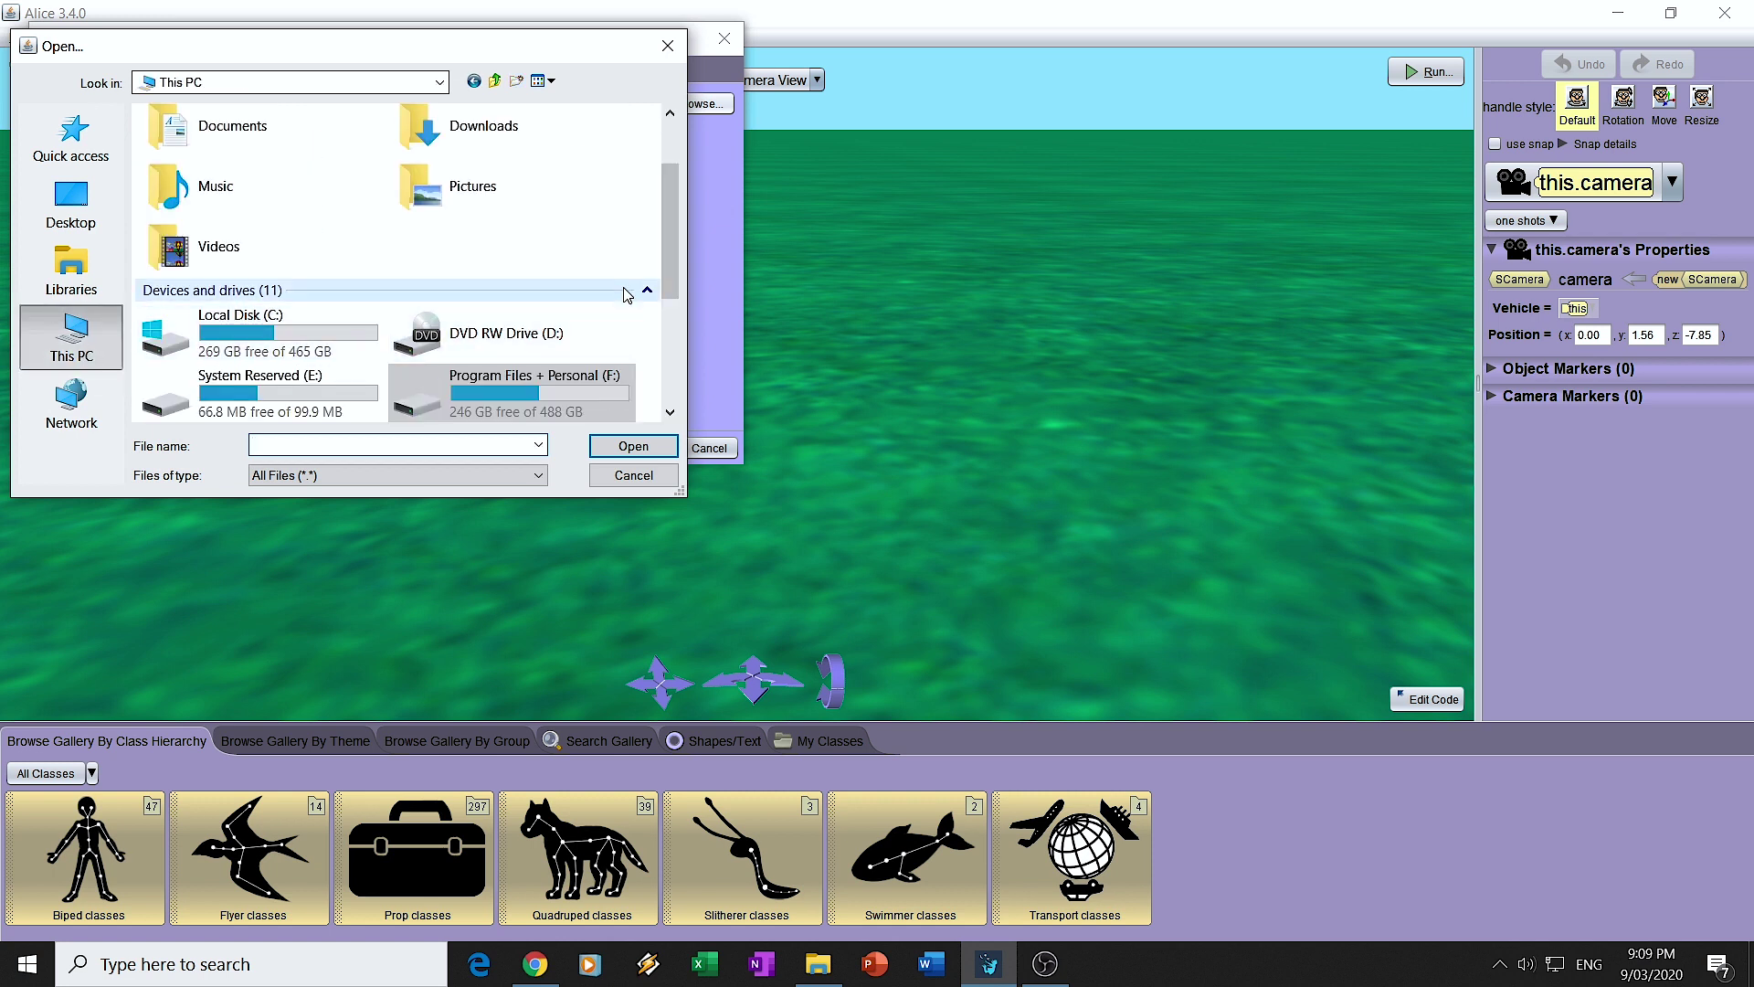
left_click_drag(666, 208, 673, 129)
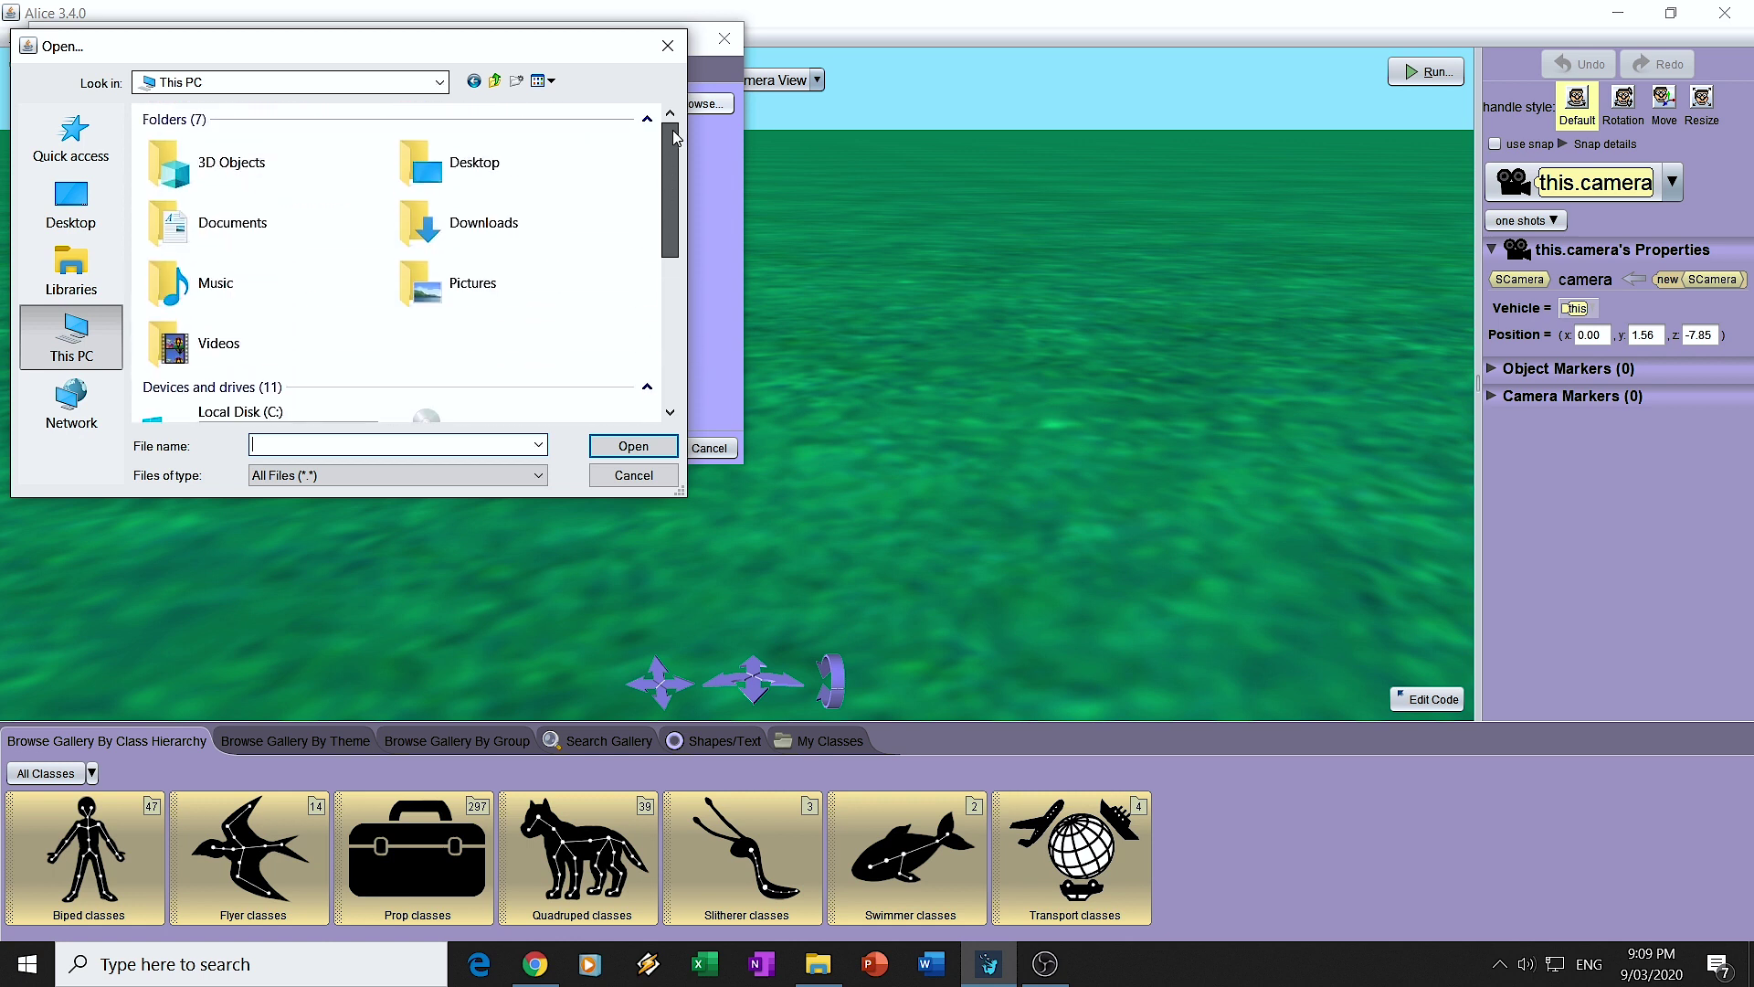
left_click(618, 479)
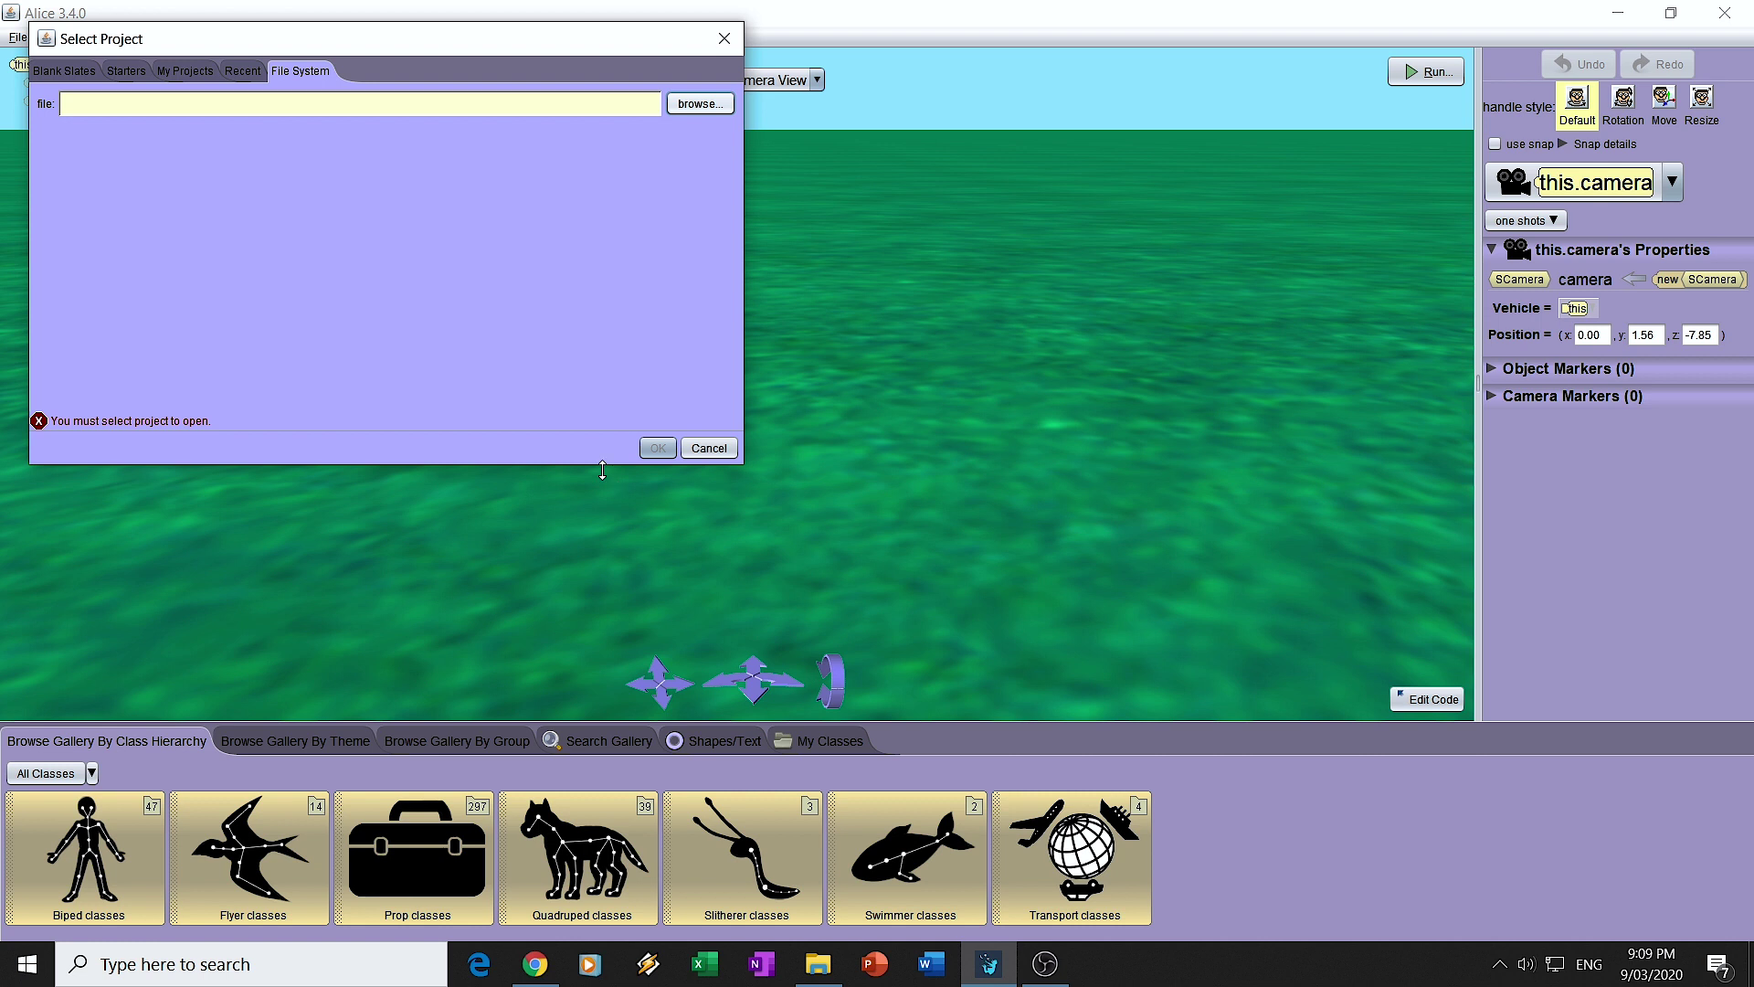
left_click(709, 448)
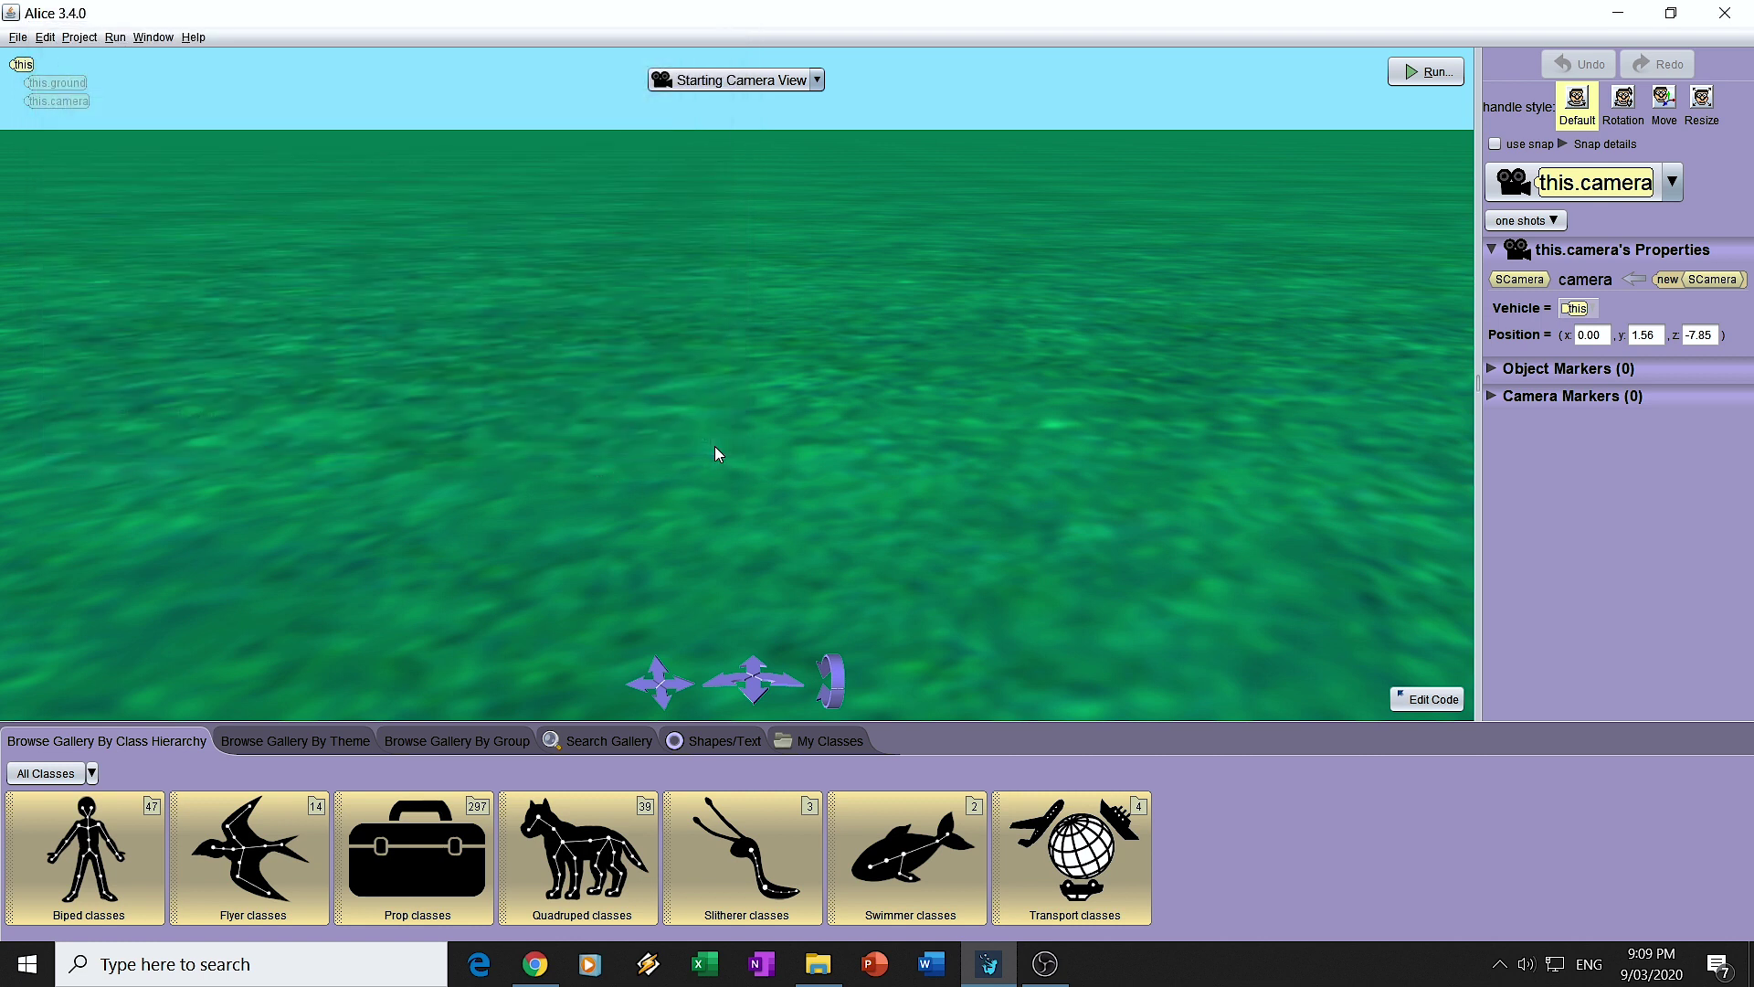
Look over the Edit menu, then play the empty grass world and close the Run window.
left_click(18, 38)
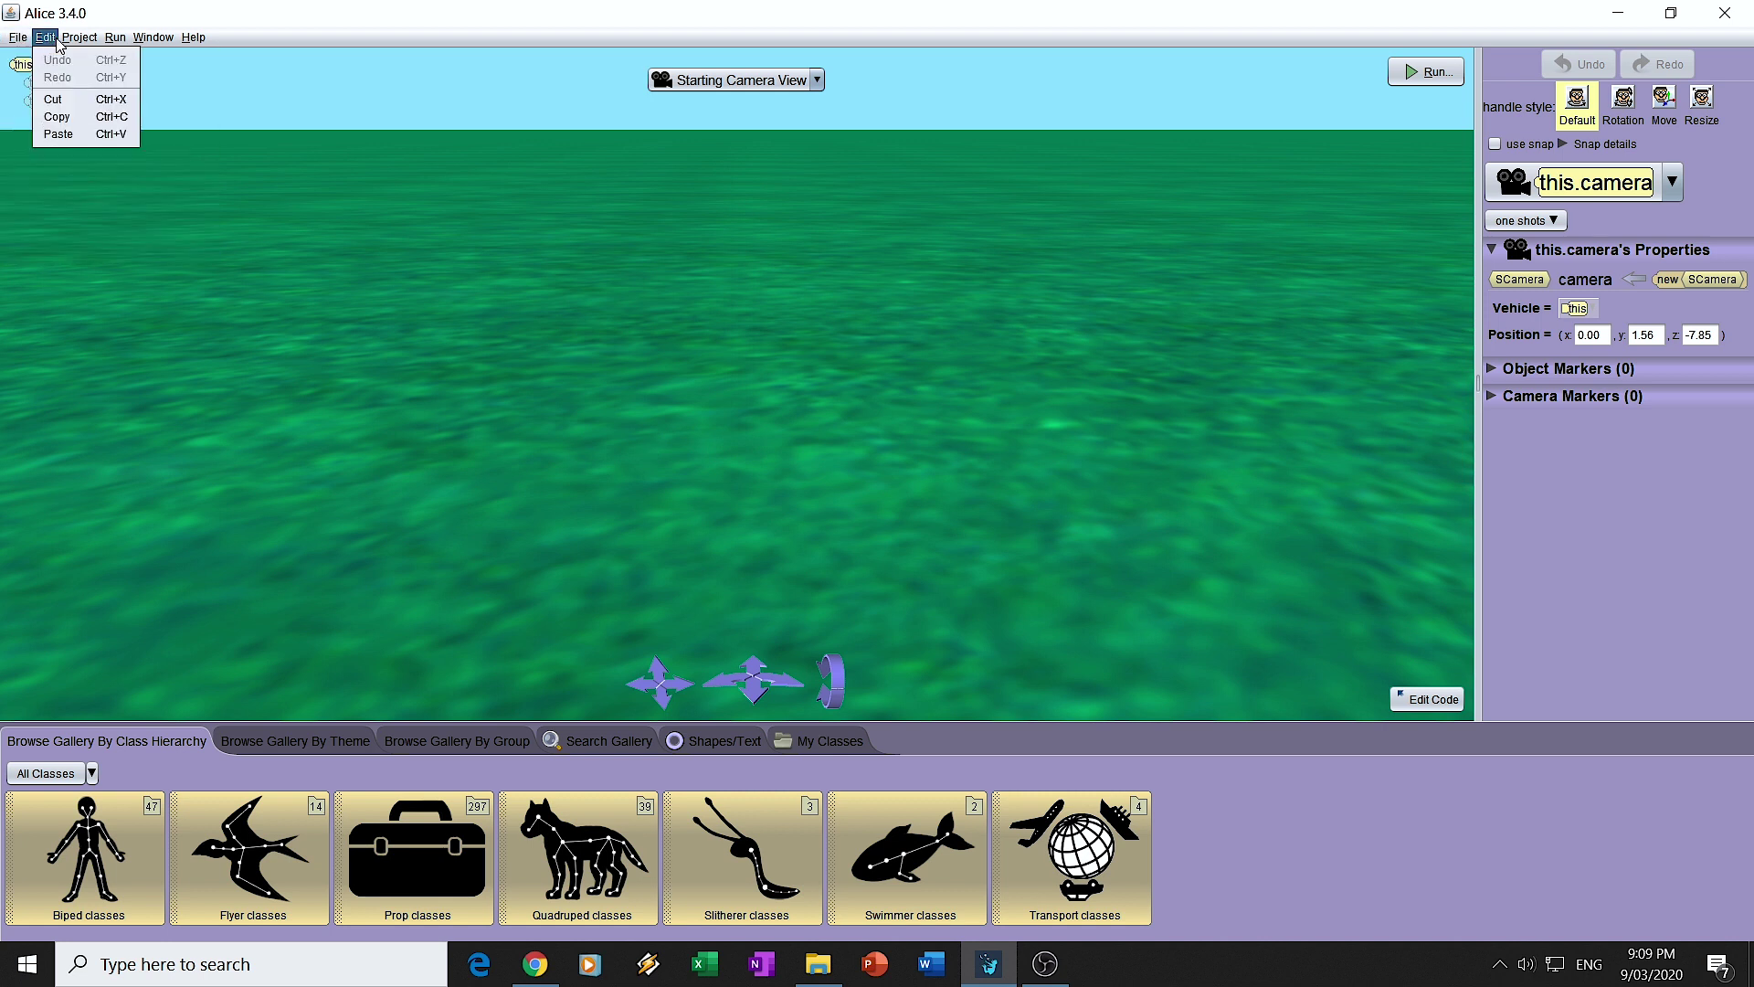
mouse_move(69, 42)
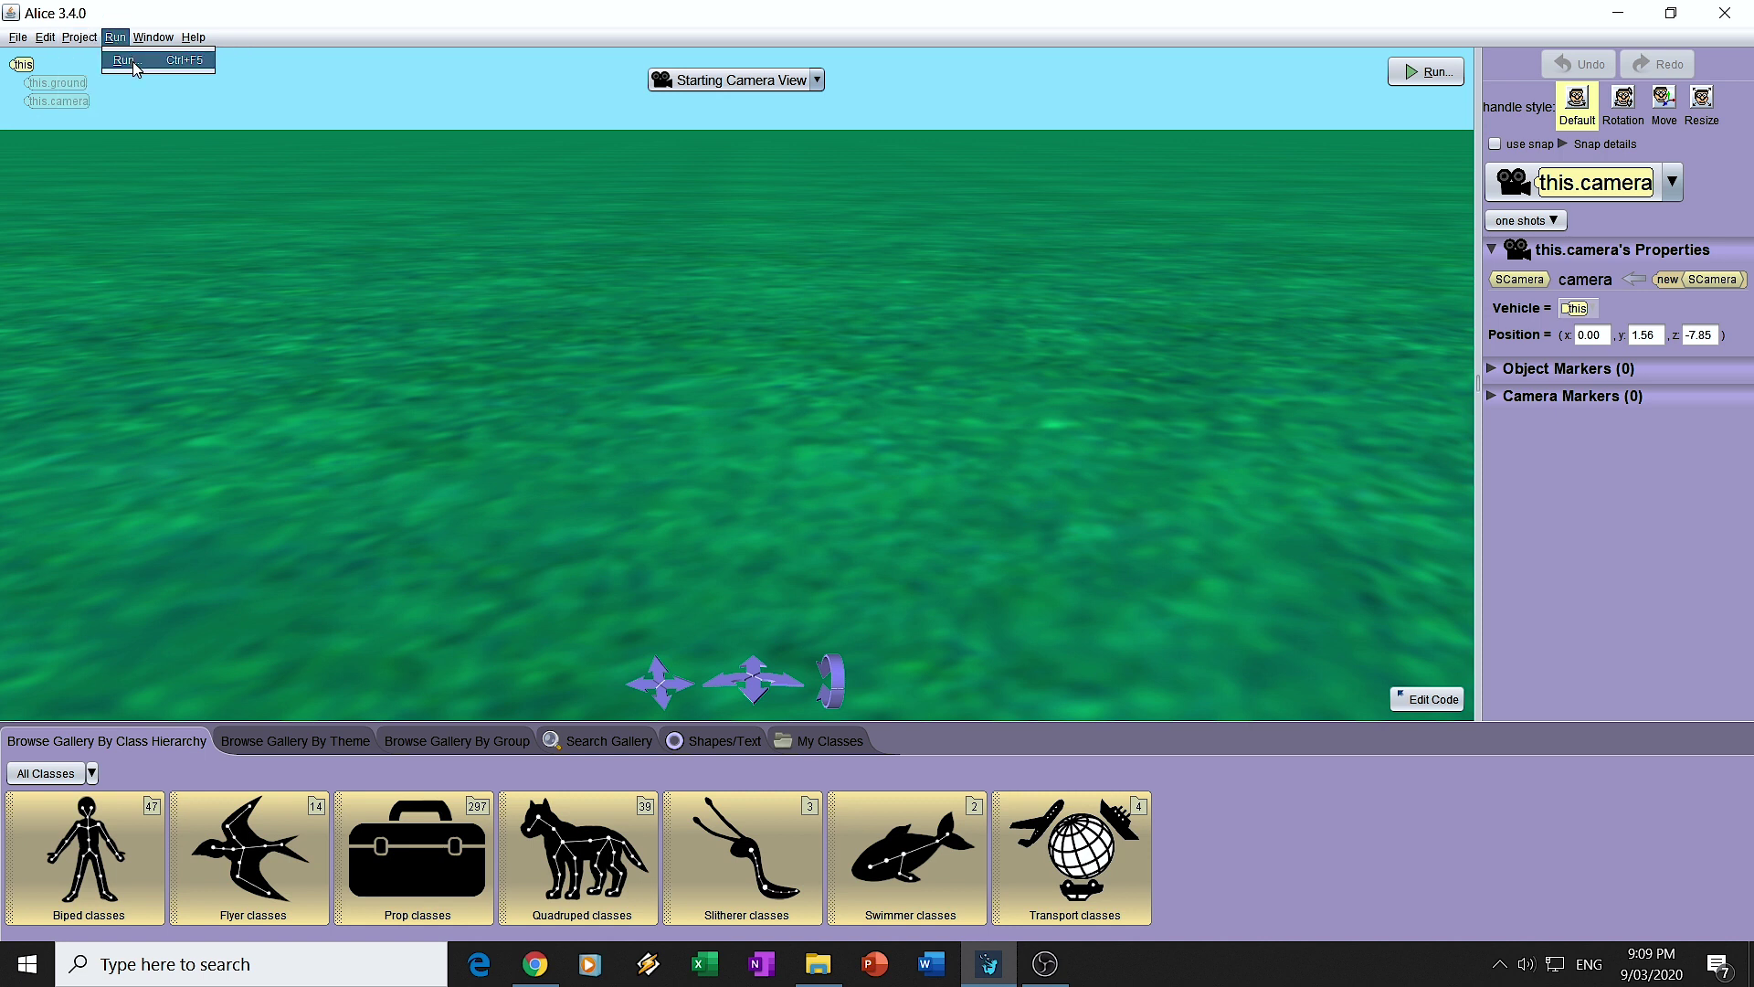
left_click(133, 62)
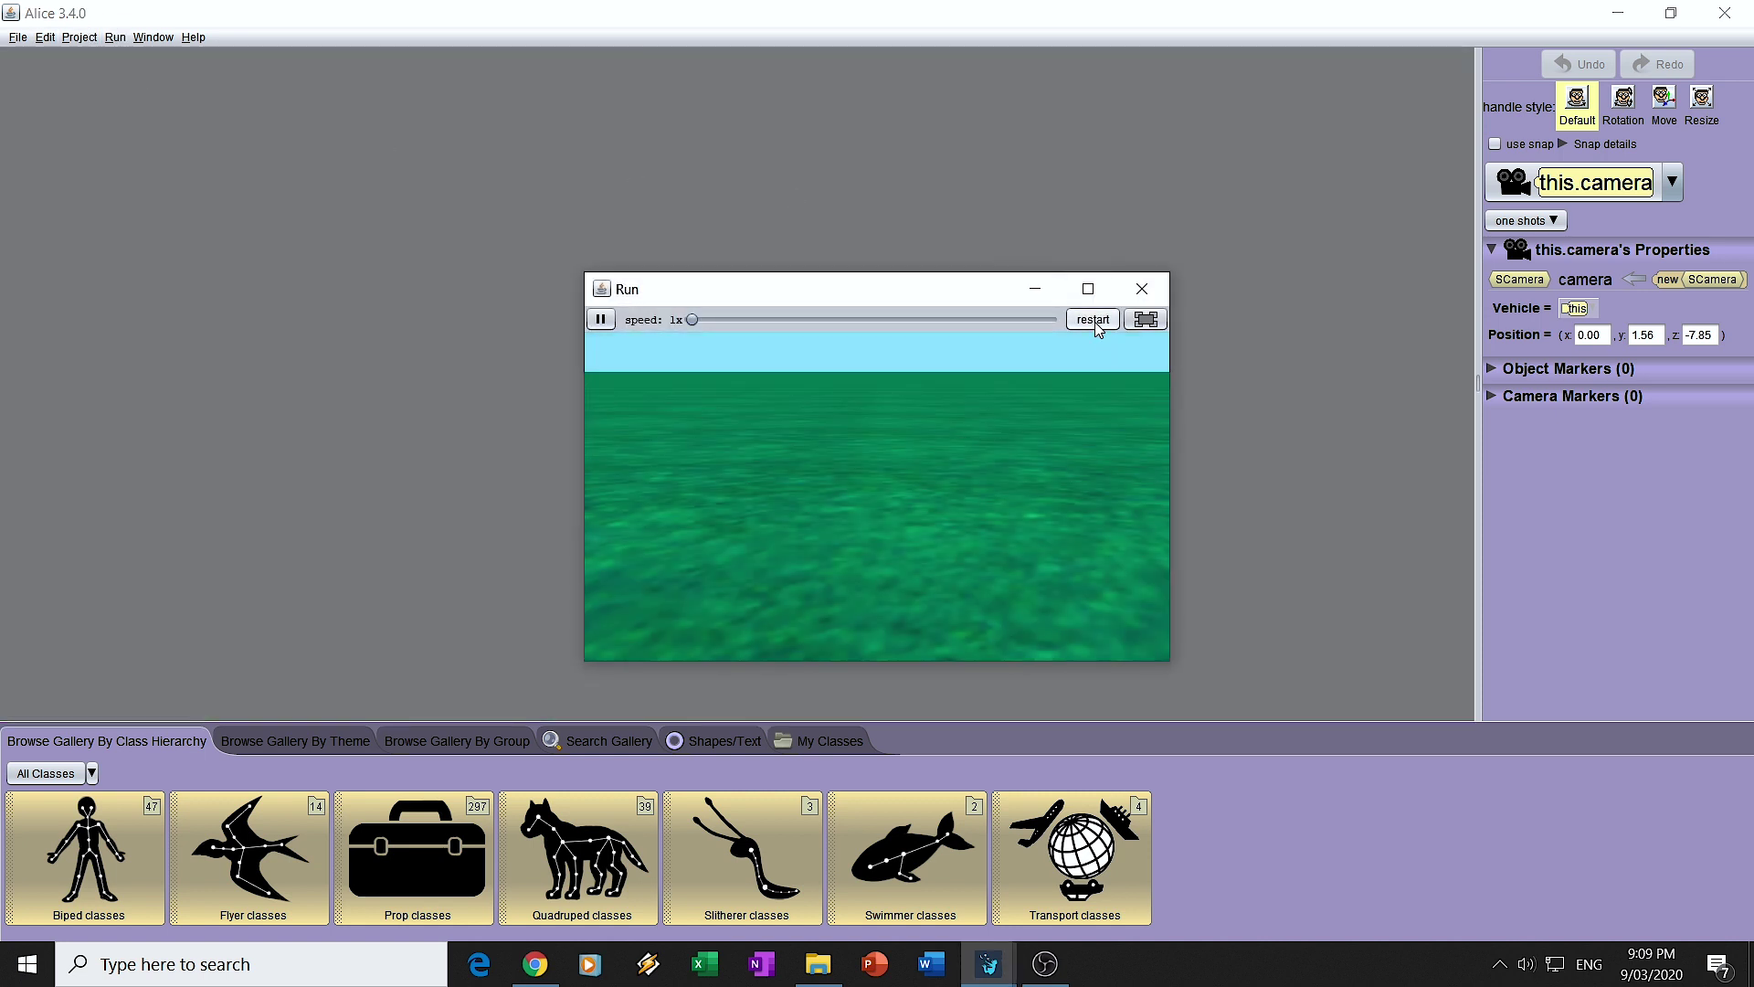
left_click(1142, 289)
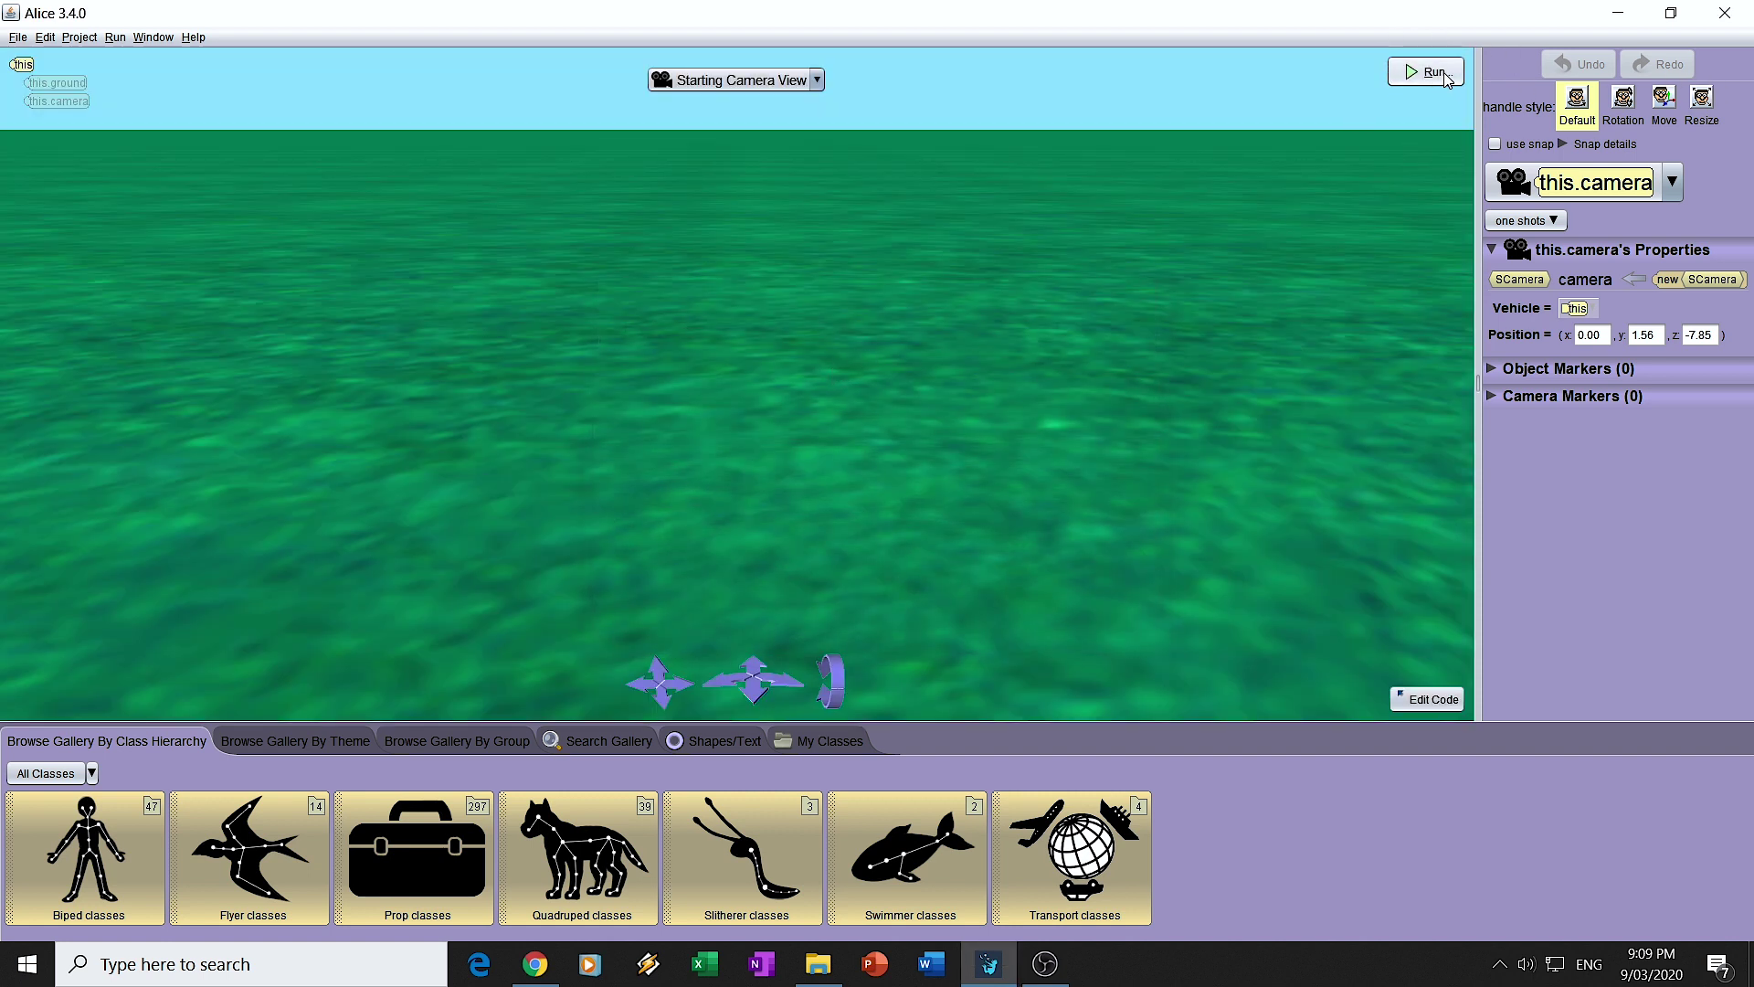
left_click(146, 38)
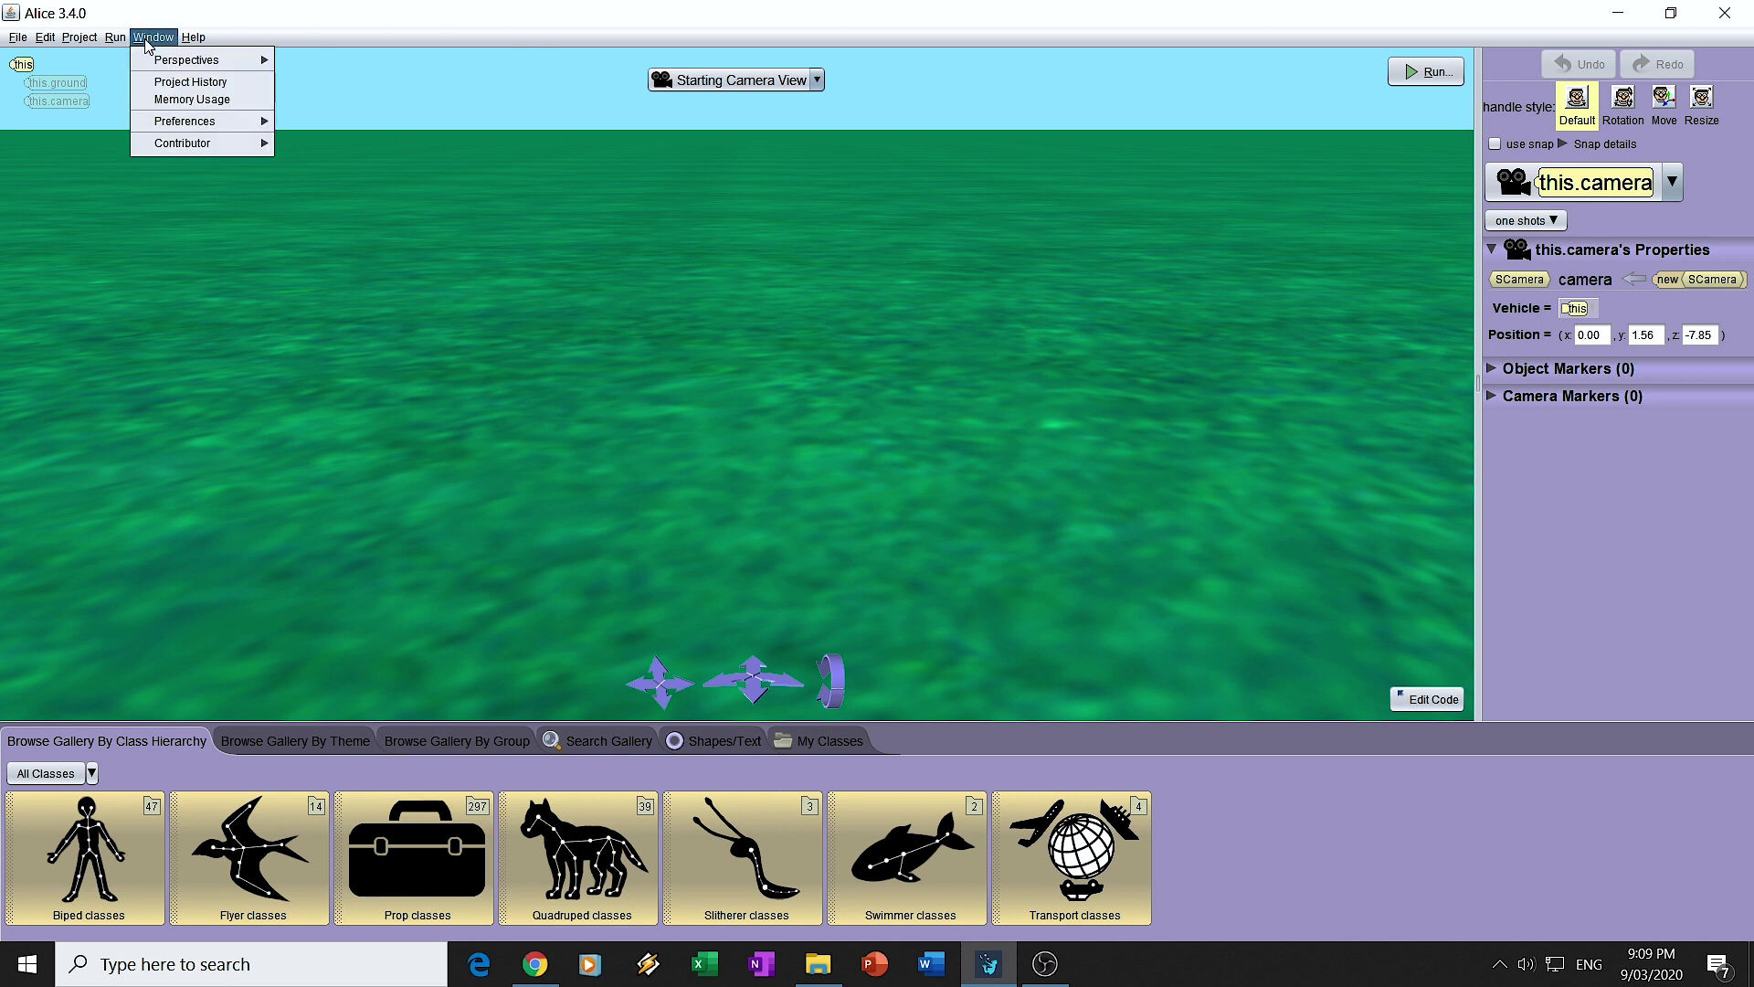
mouse_move(158, 64)
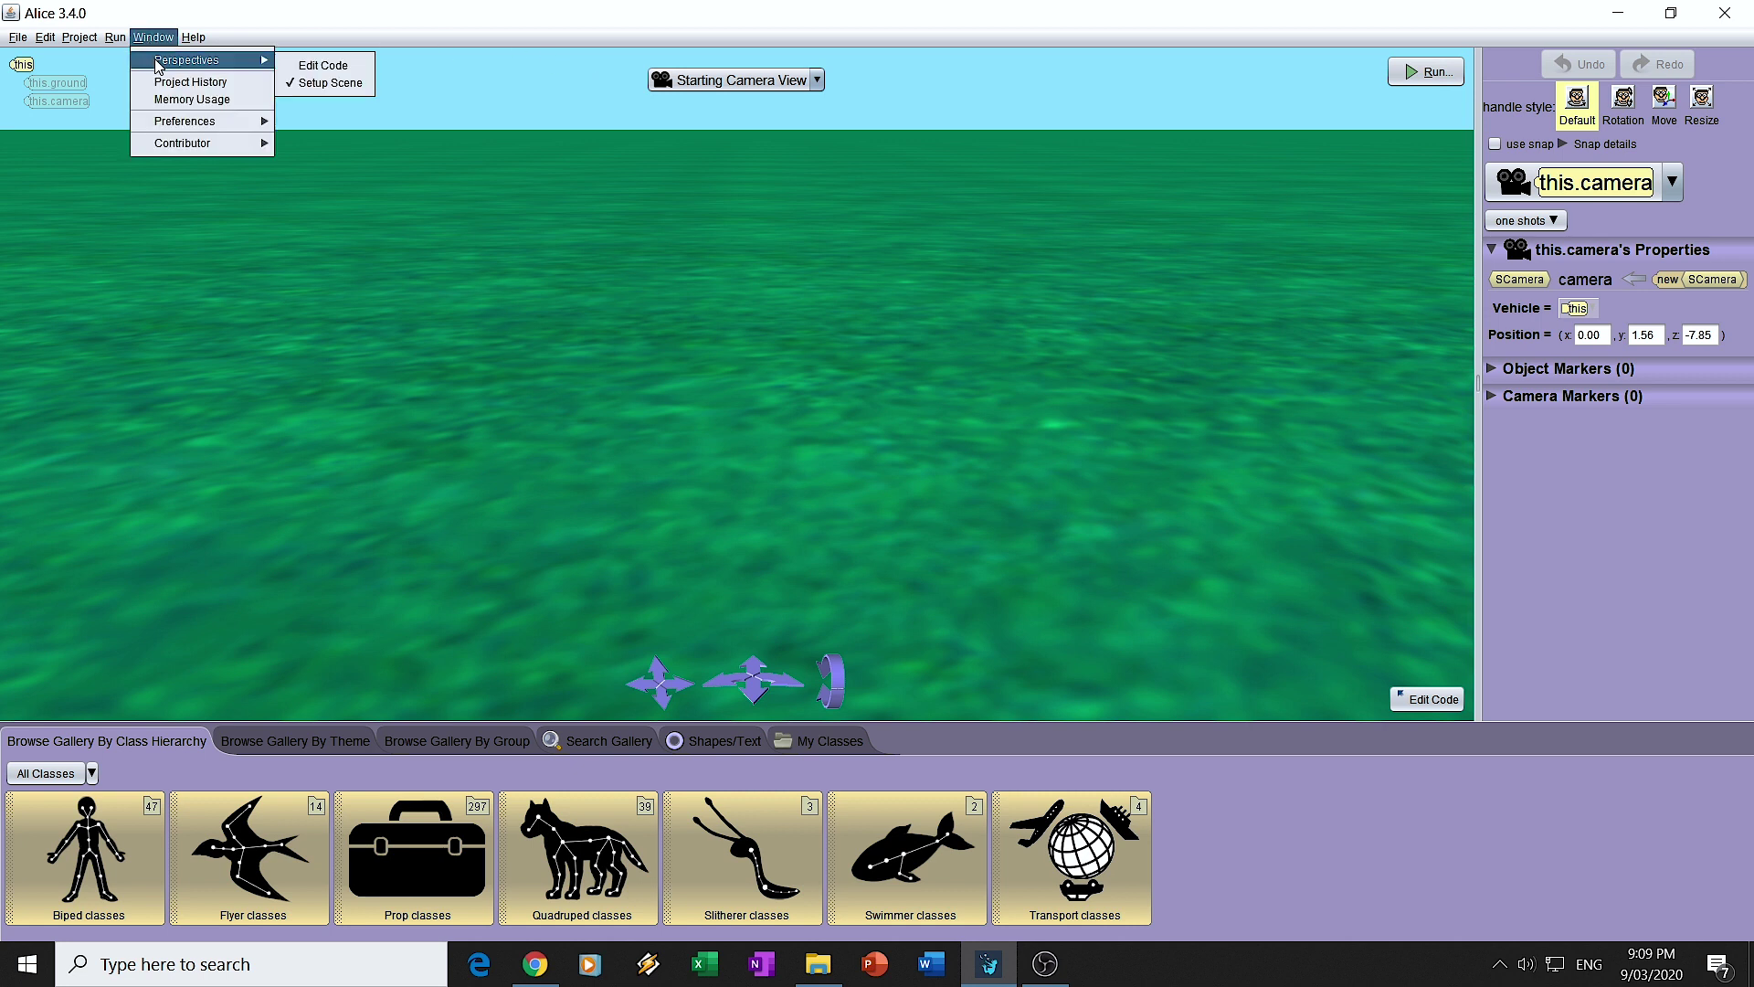
left_click(344, 66)
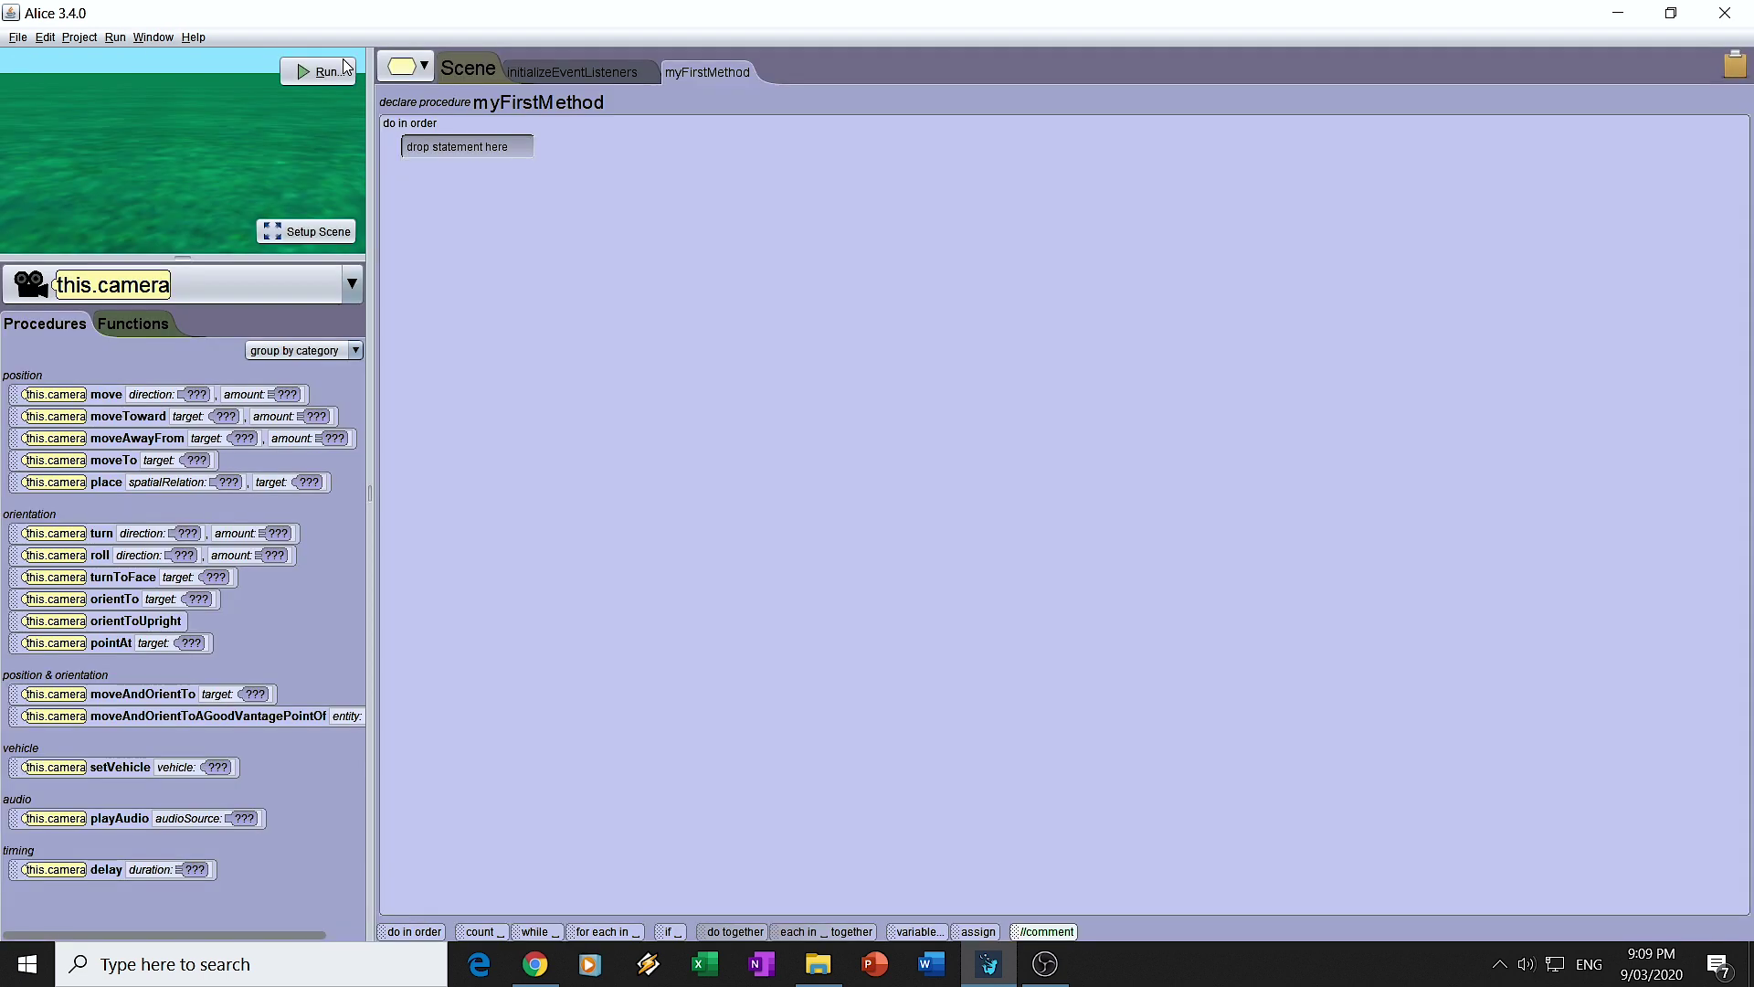
left_click(150, 38)
mouse_move(219, 60)
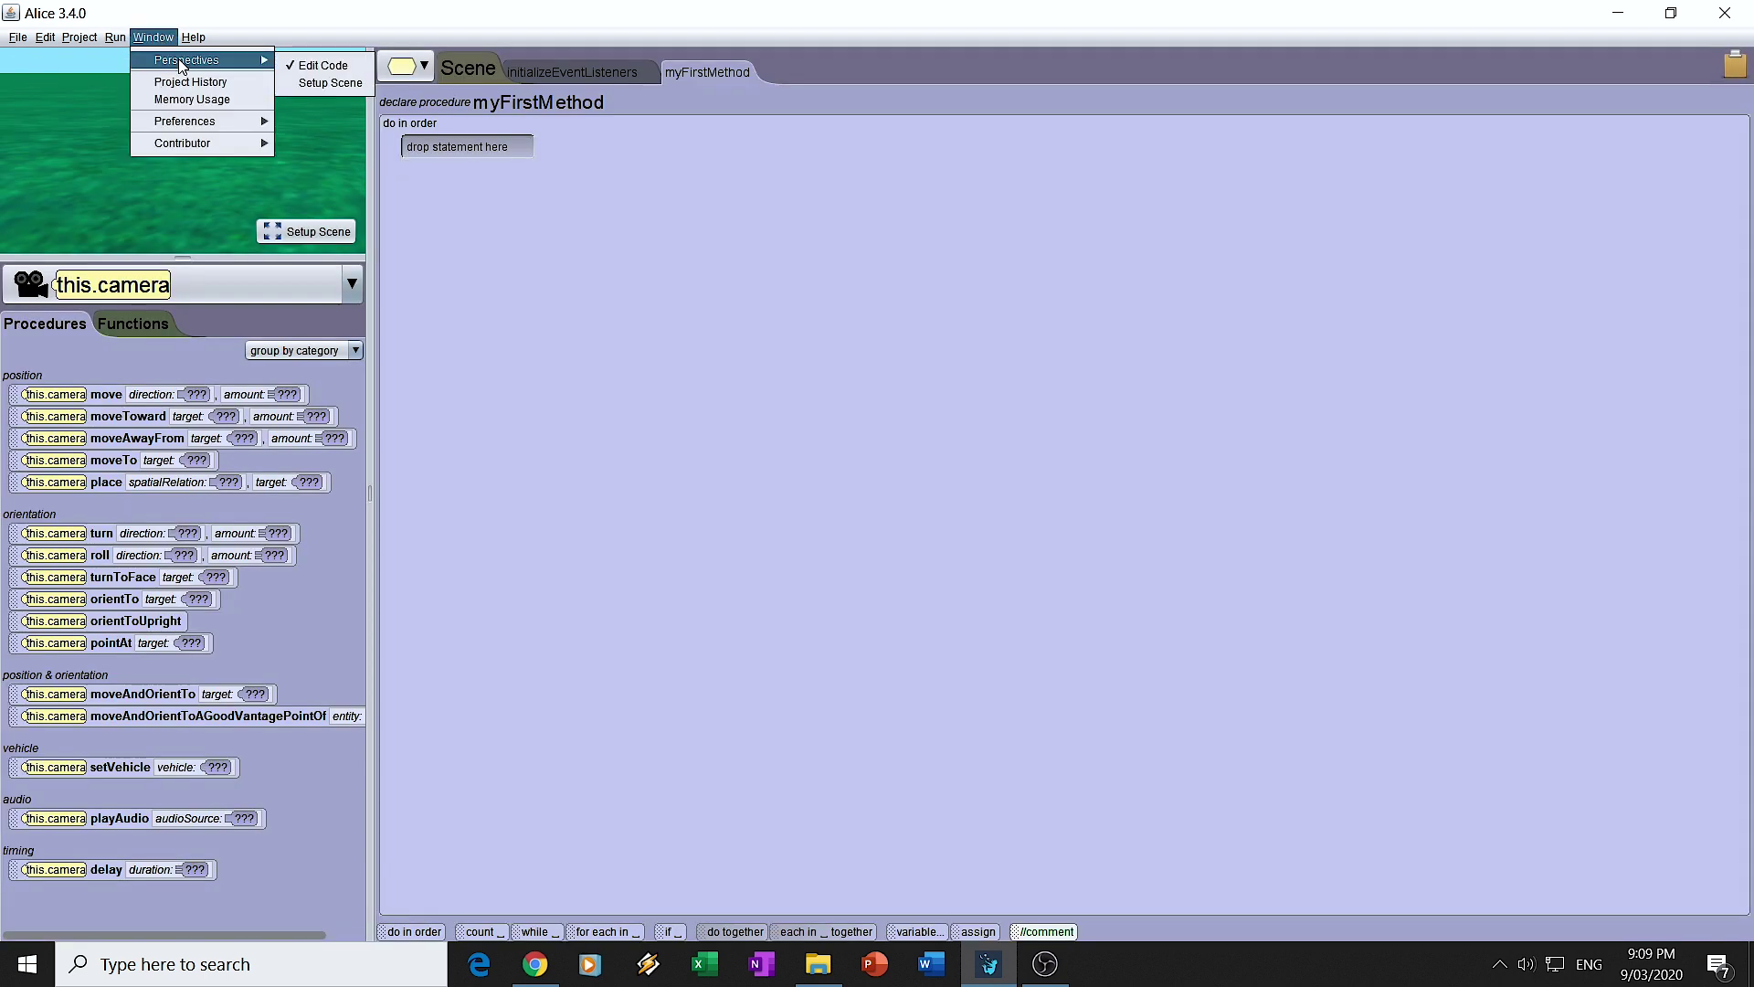
left_click(326, 82)
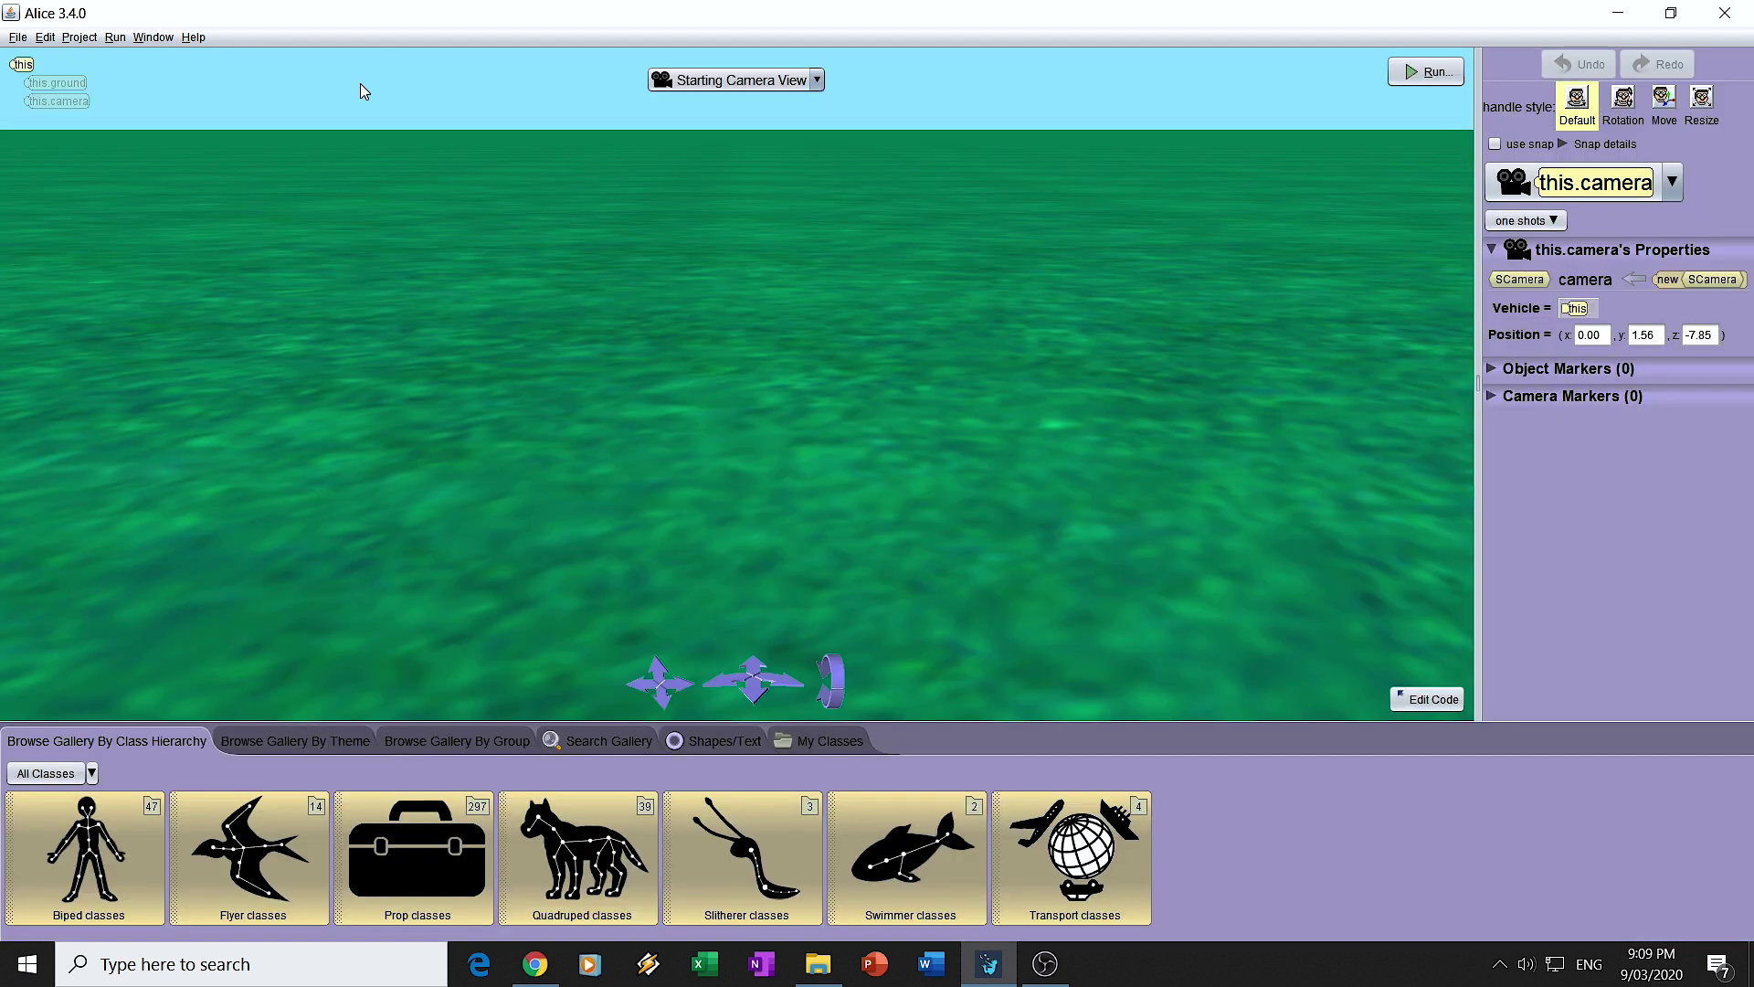
left_click(1428, 699)
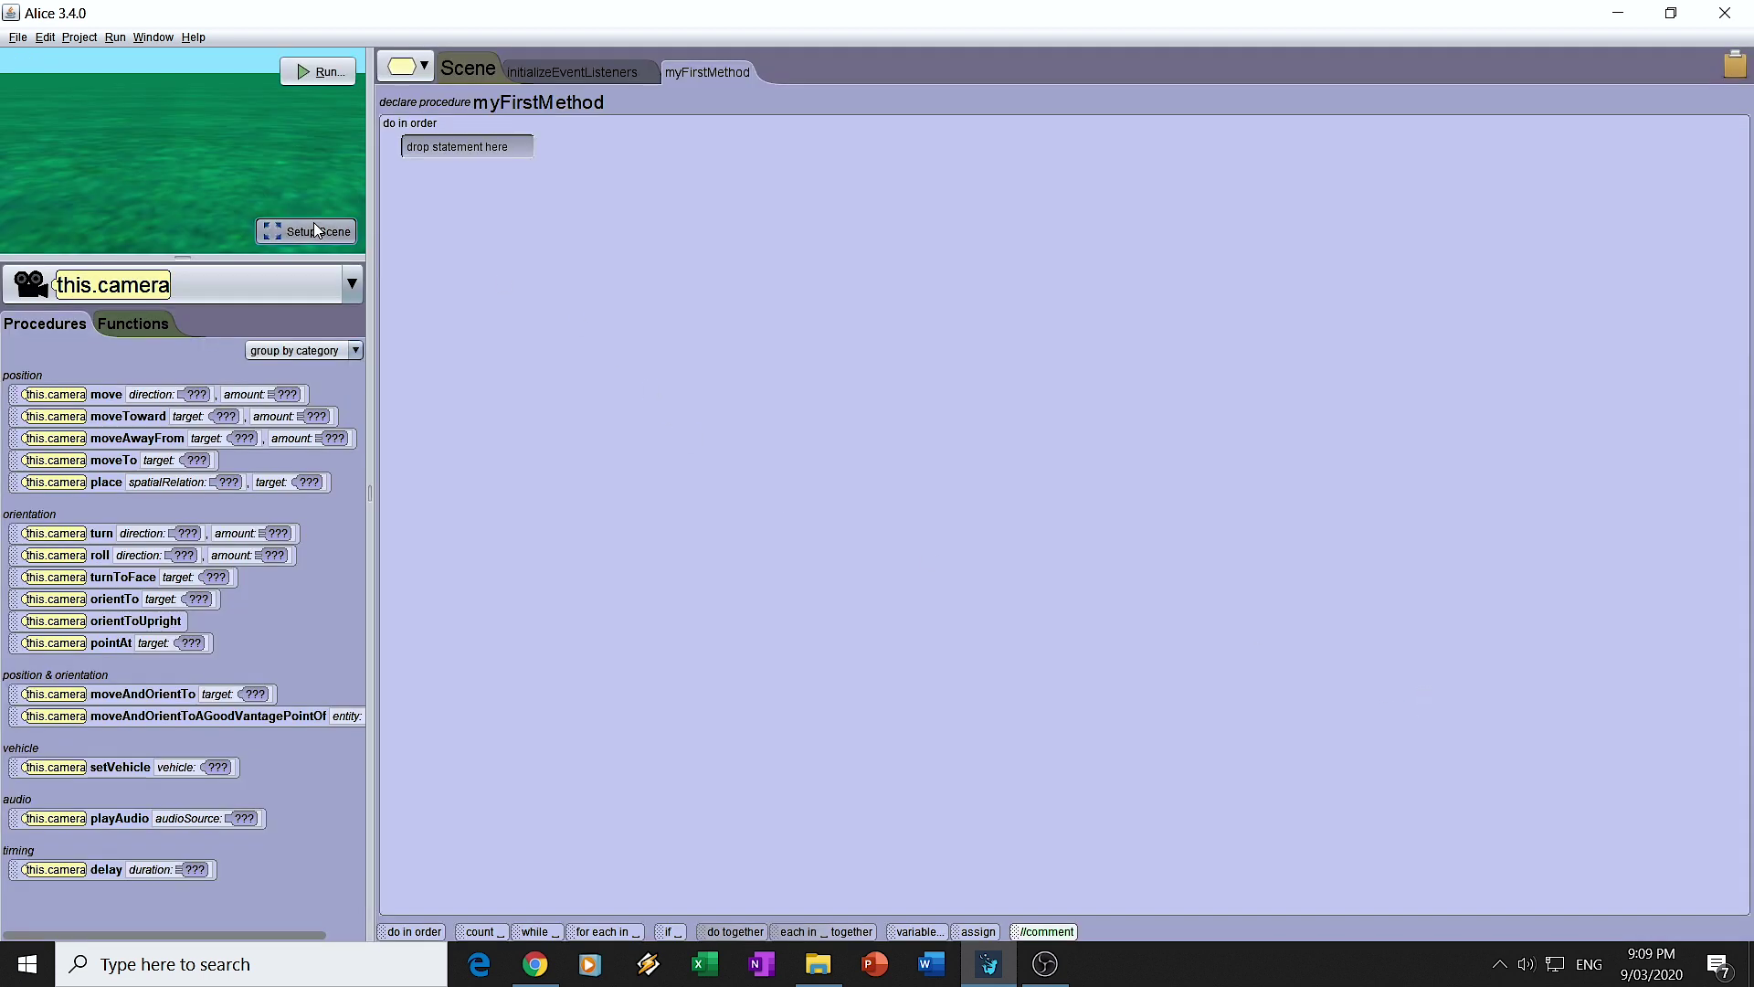
left_click(315, 229)
left_click(153, 37)
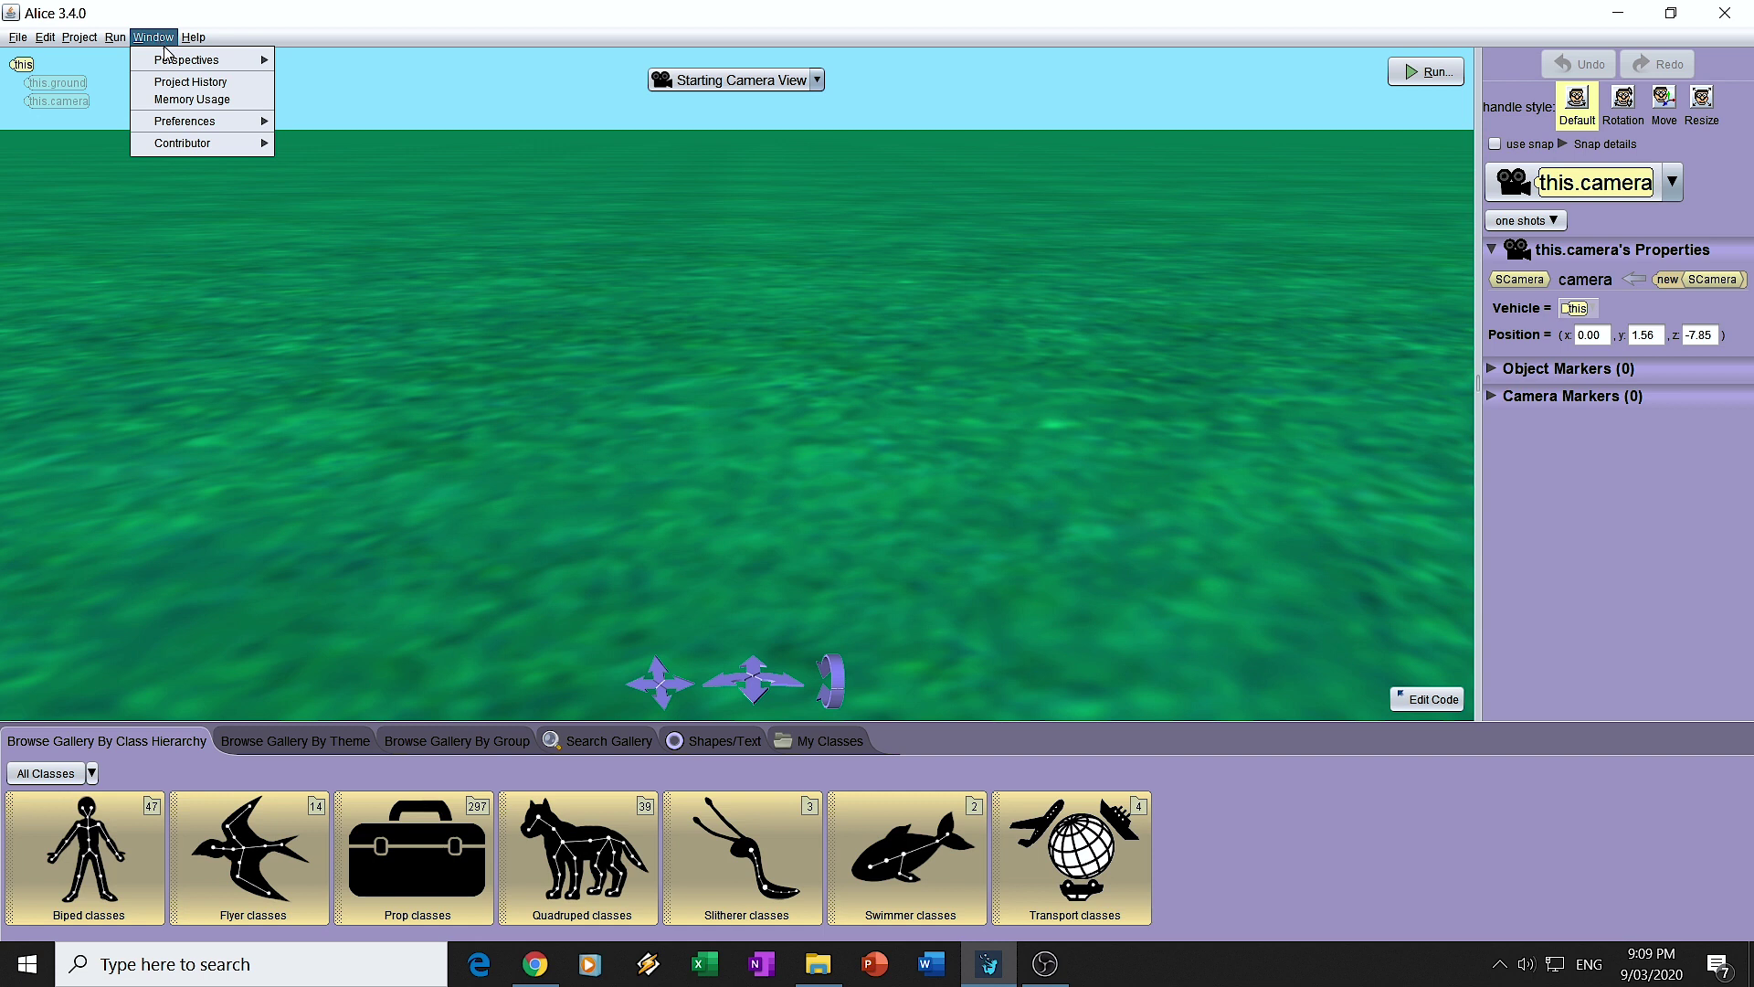
mouse_move(170, 64)
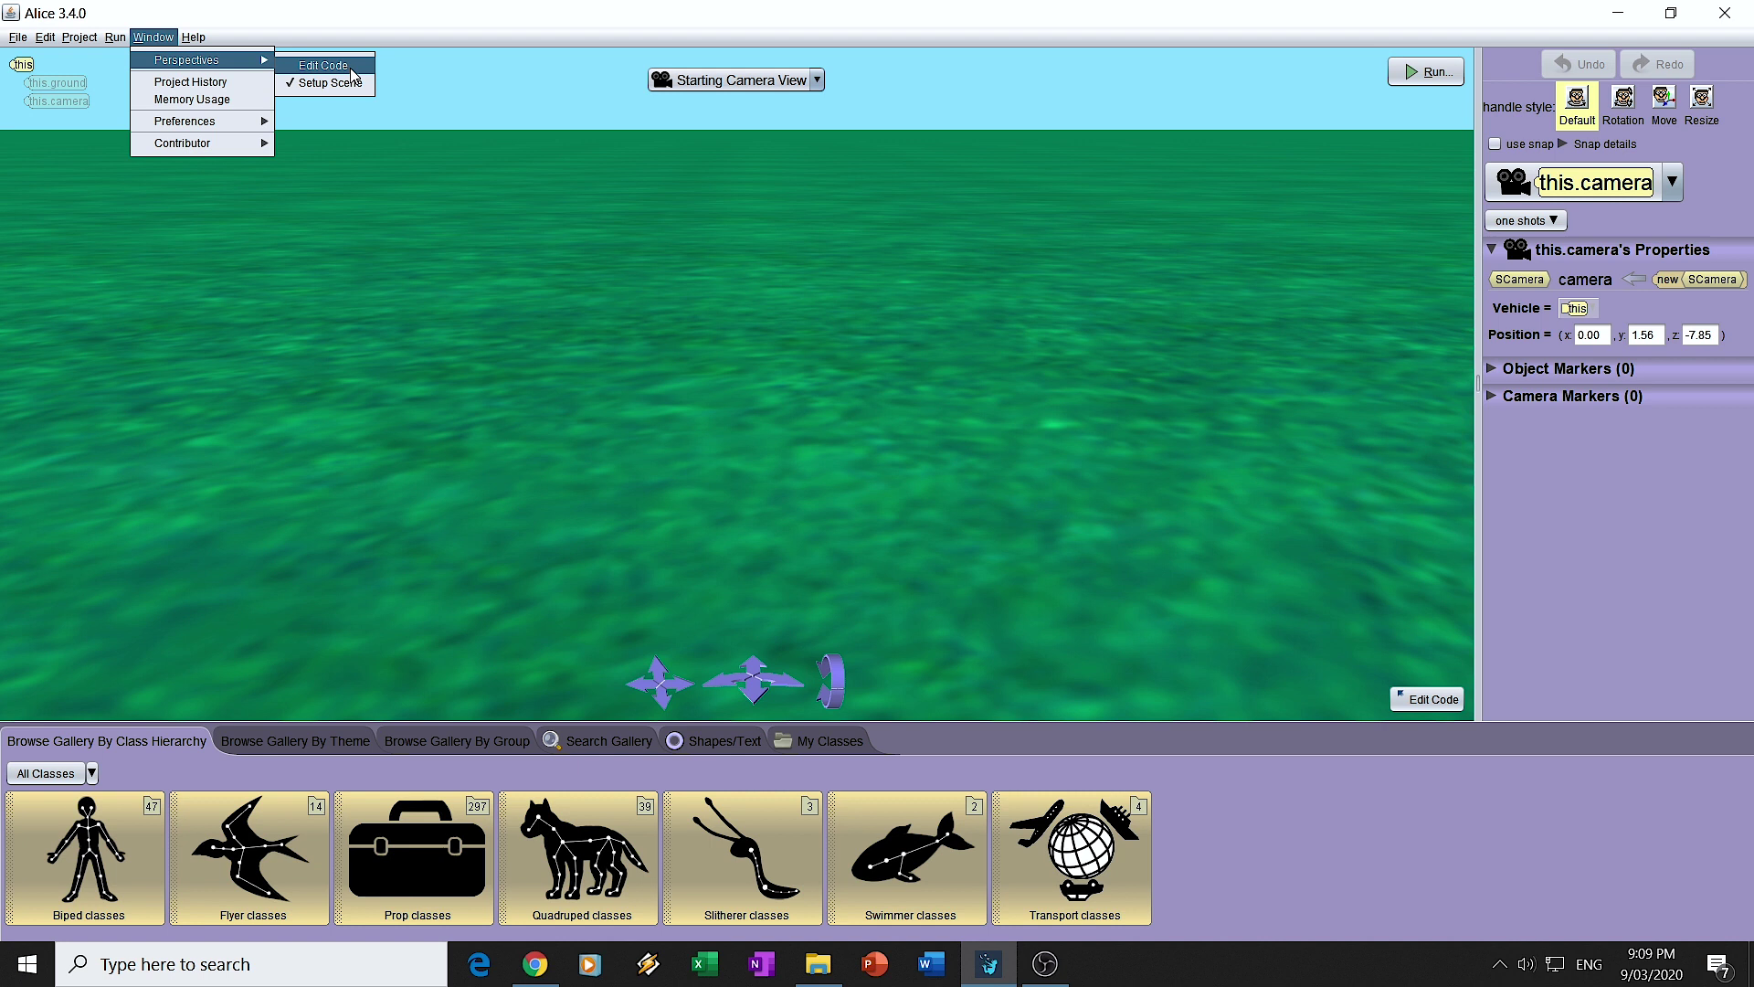
View and close Project History, browse the Preferences options, then open Help > Help….
left_click(232, 88)
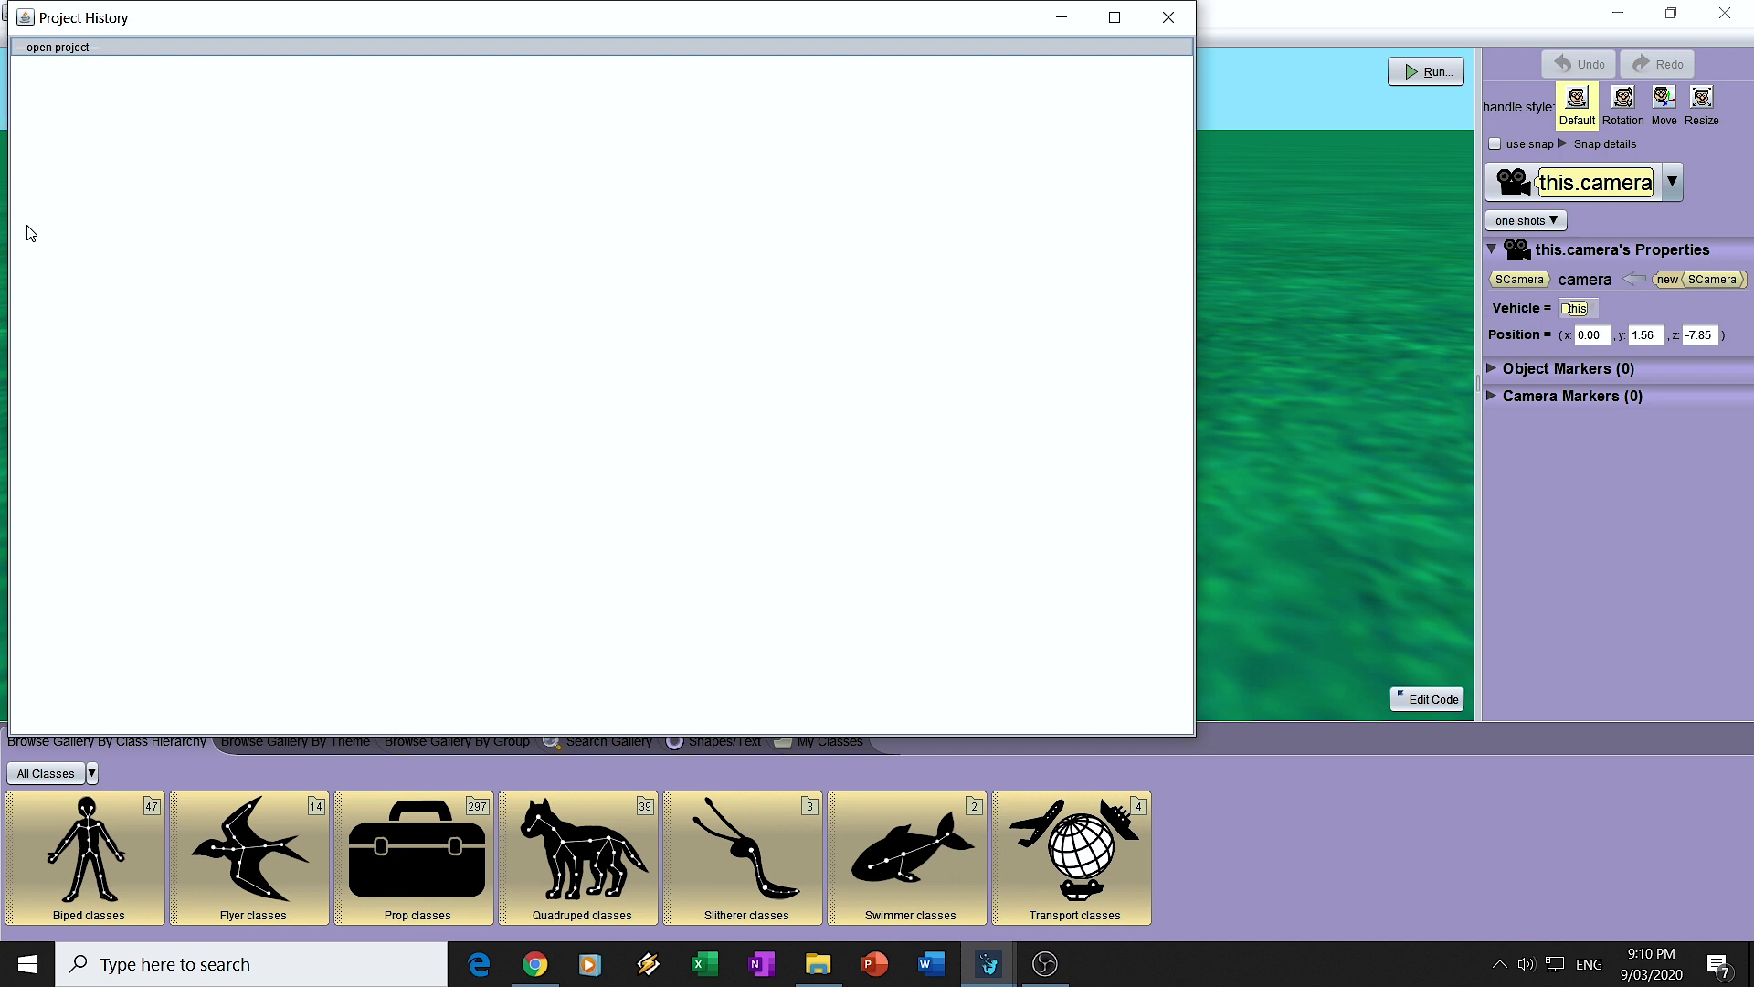
left_click(1158, 21)
left_click(157, 38)
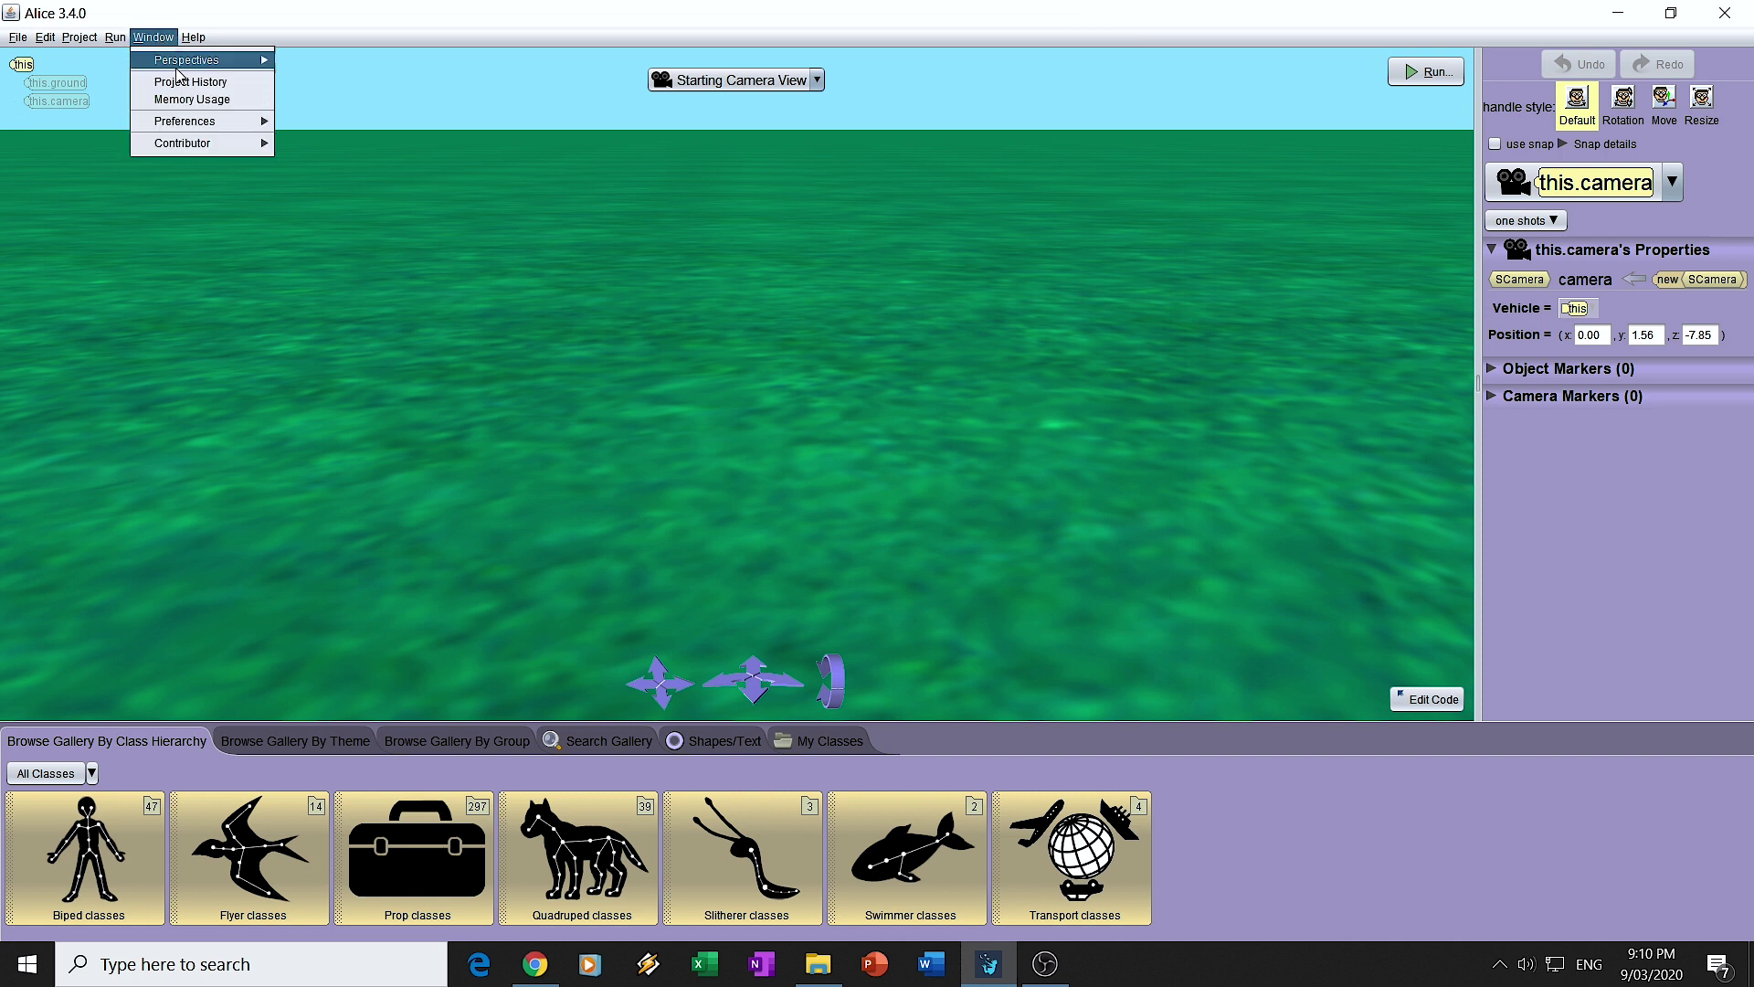
mouse_move(211, 133)
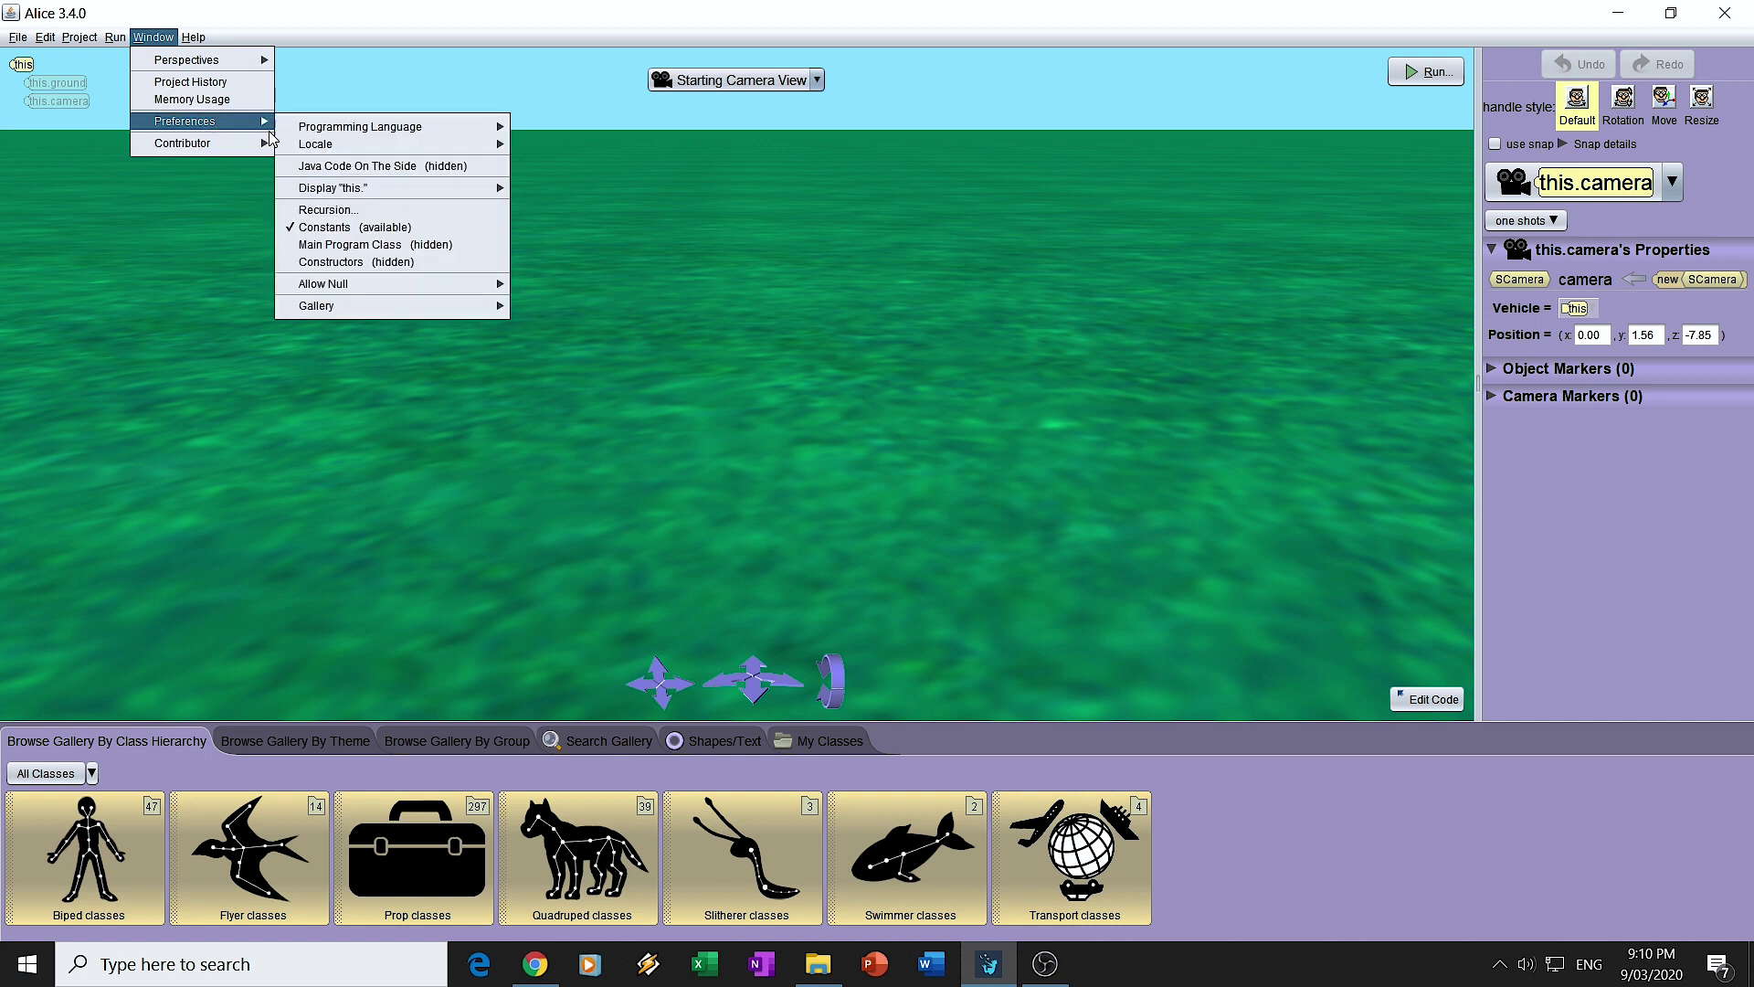
mouse_move(402, 306)
mouse_move(201, 39)
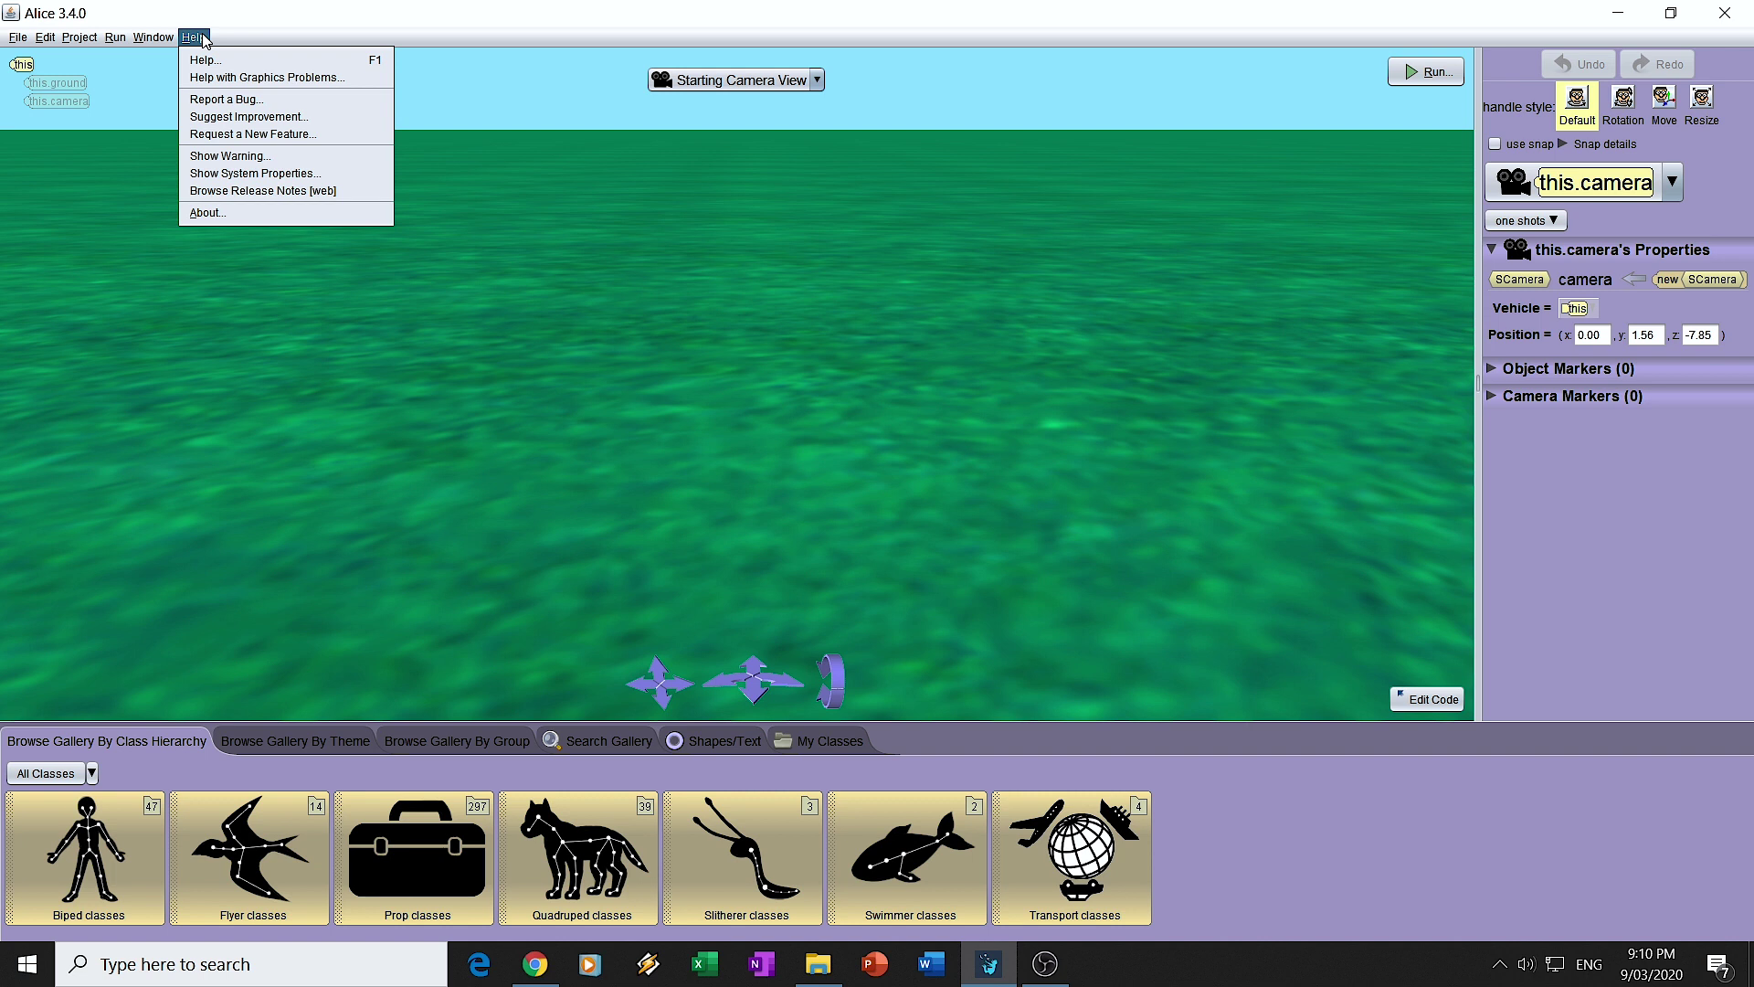
left_click(210, 61)
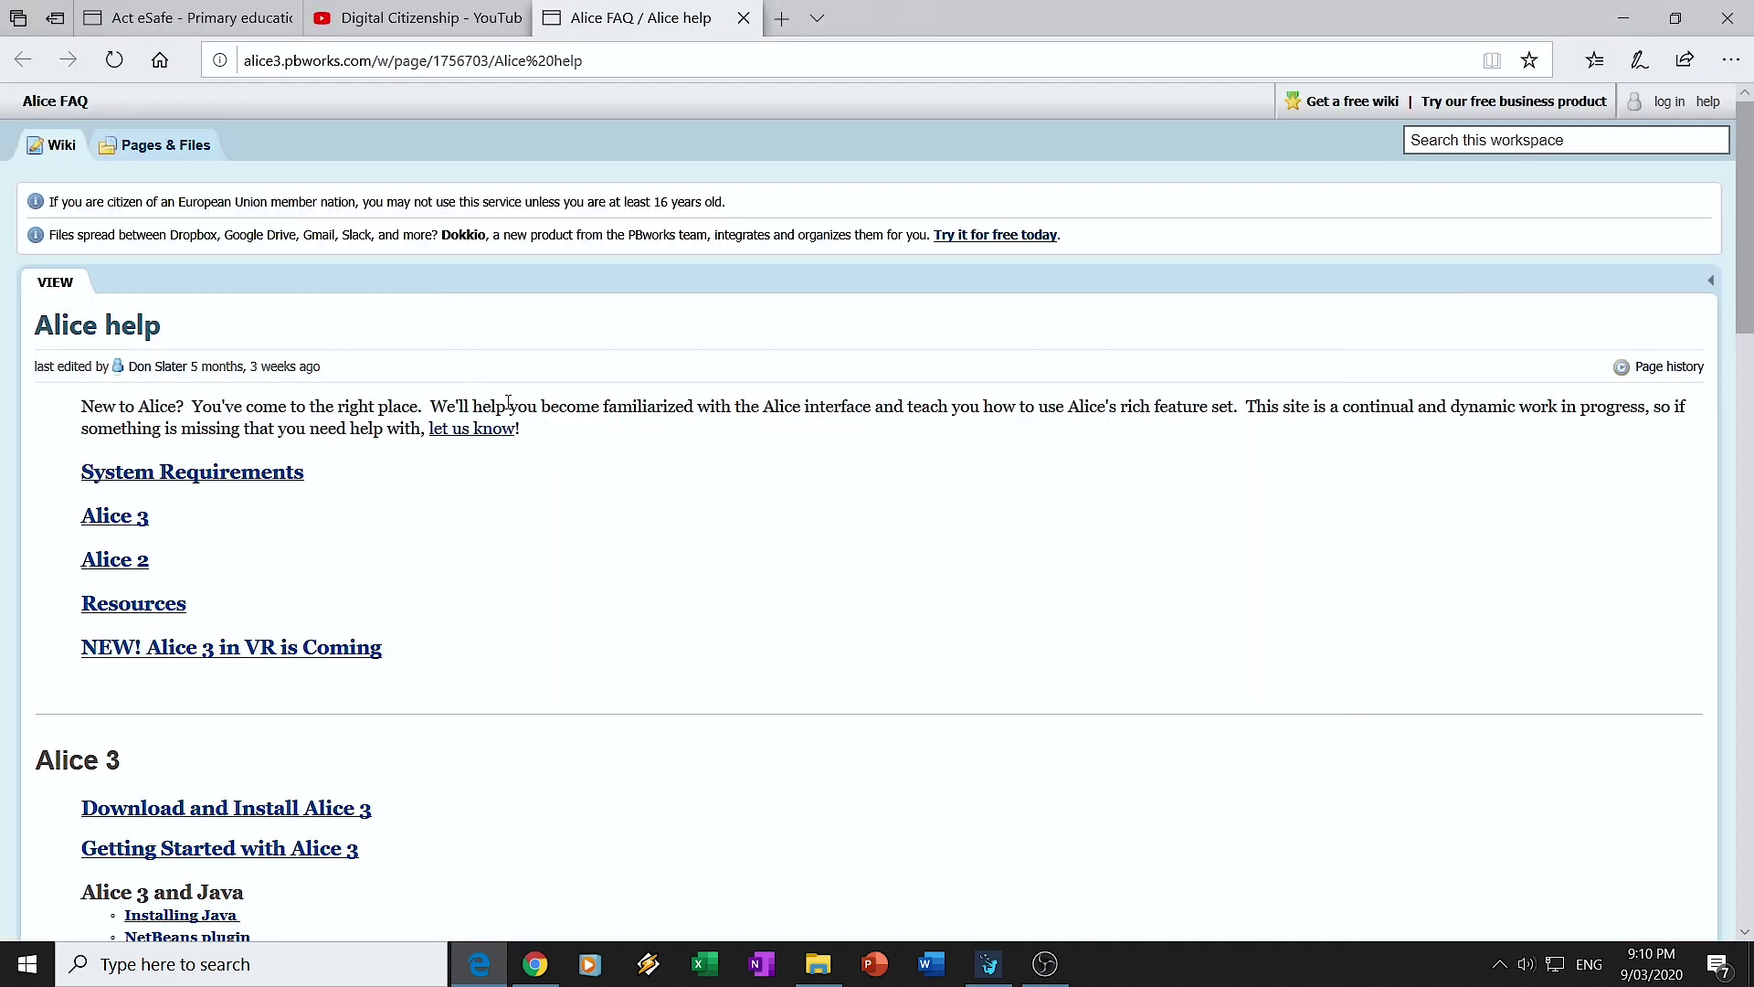
Scroll down and back up through the Alice help page on alice3.pbworks.com.
scroll(477, 474, "down", 3)
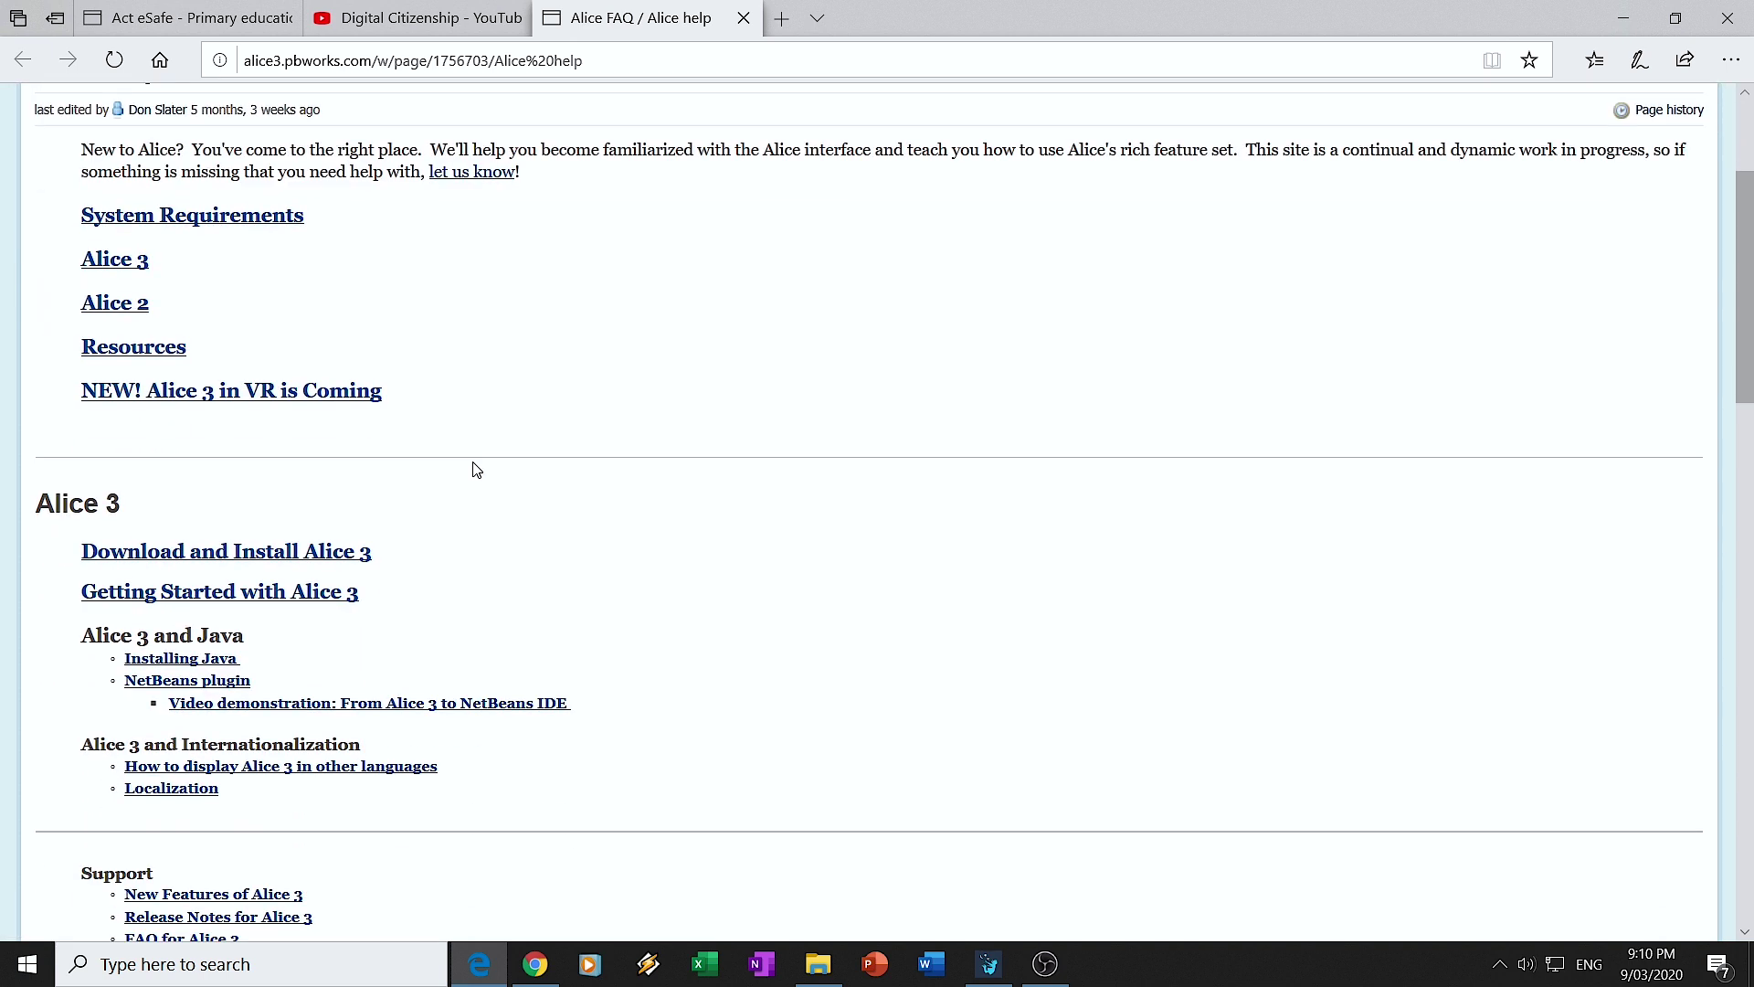
scroll(475, 469, "down", 1)
scroll(475, 467, "down", 4)
scroll(475, 466, "down", 12)
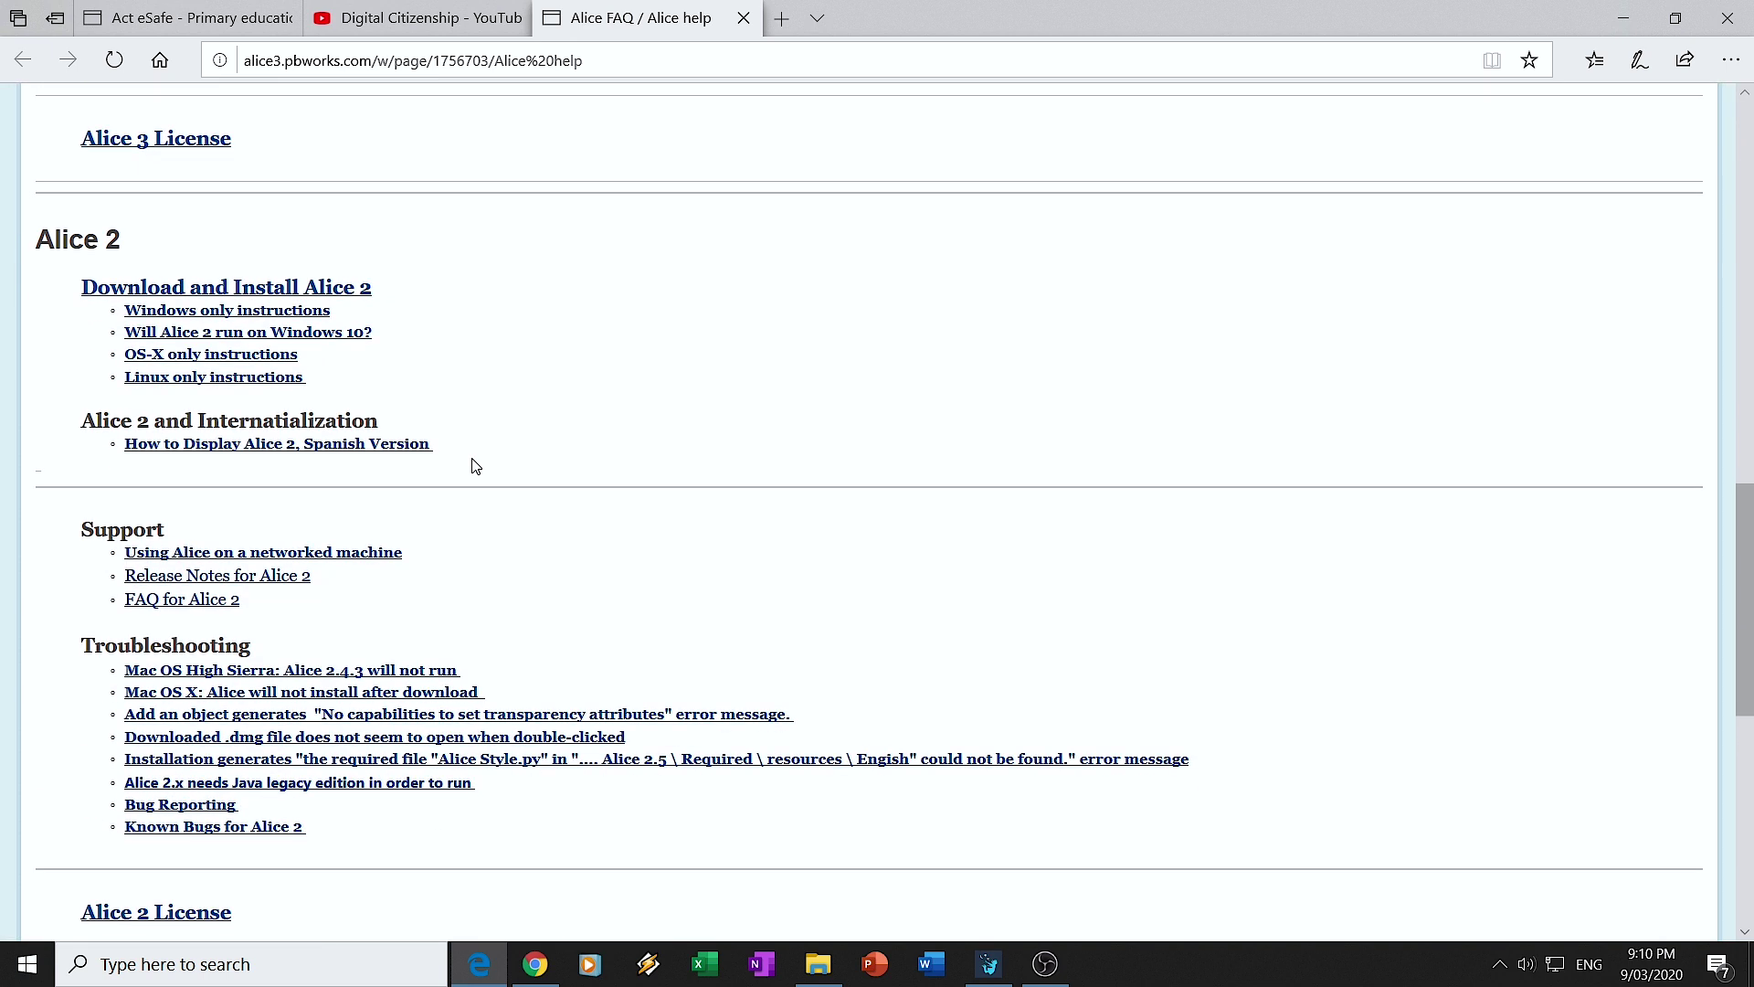
scroll(474, 458, "up", 8)
scroll(474, 459, "up", 12)
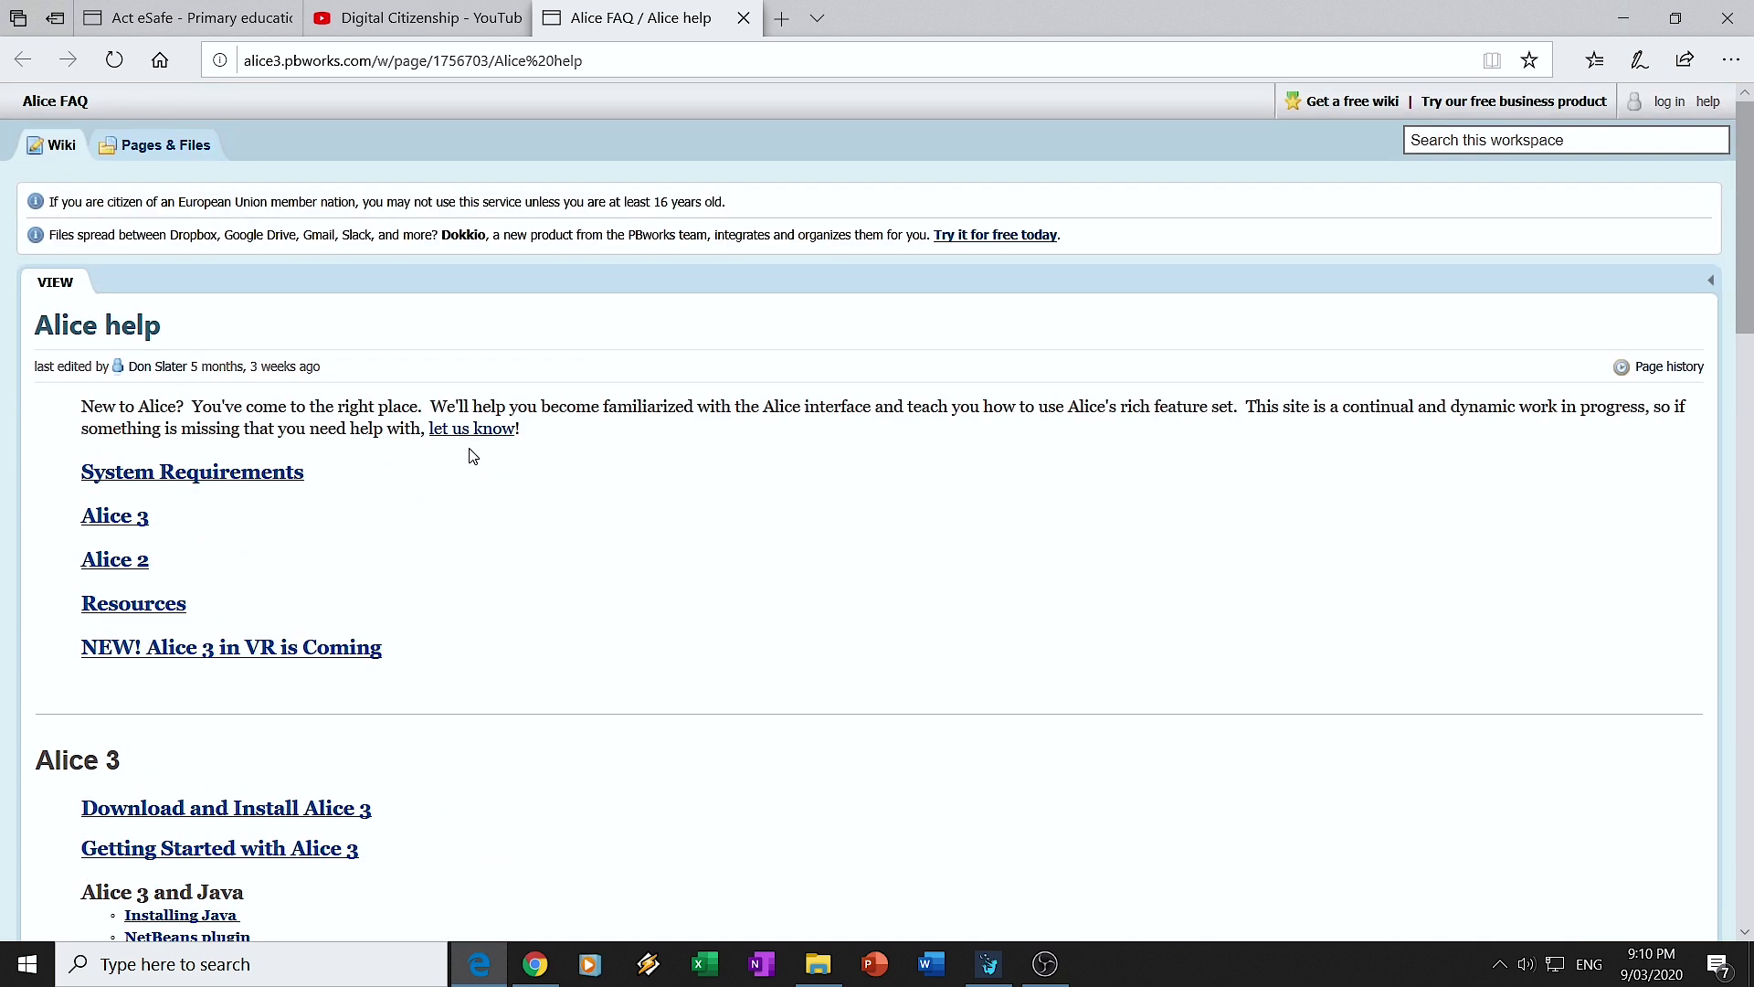
Jump to the page's Alice 3 section, scroll through it, and return toward the top.
left_click(105, 528)
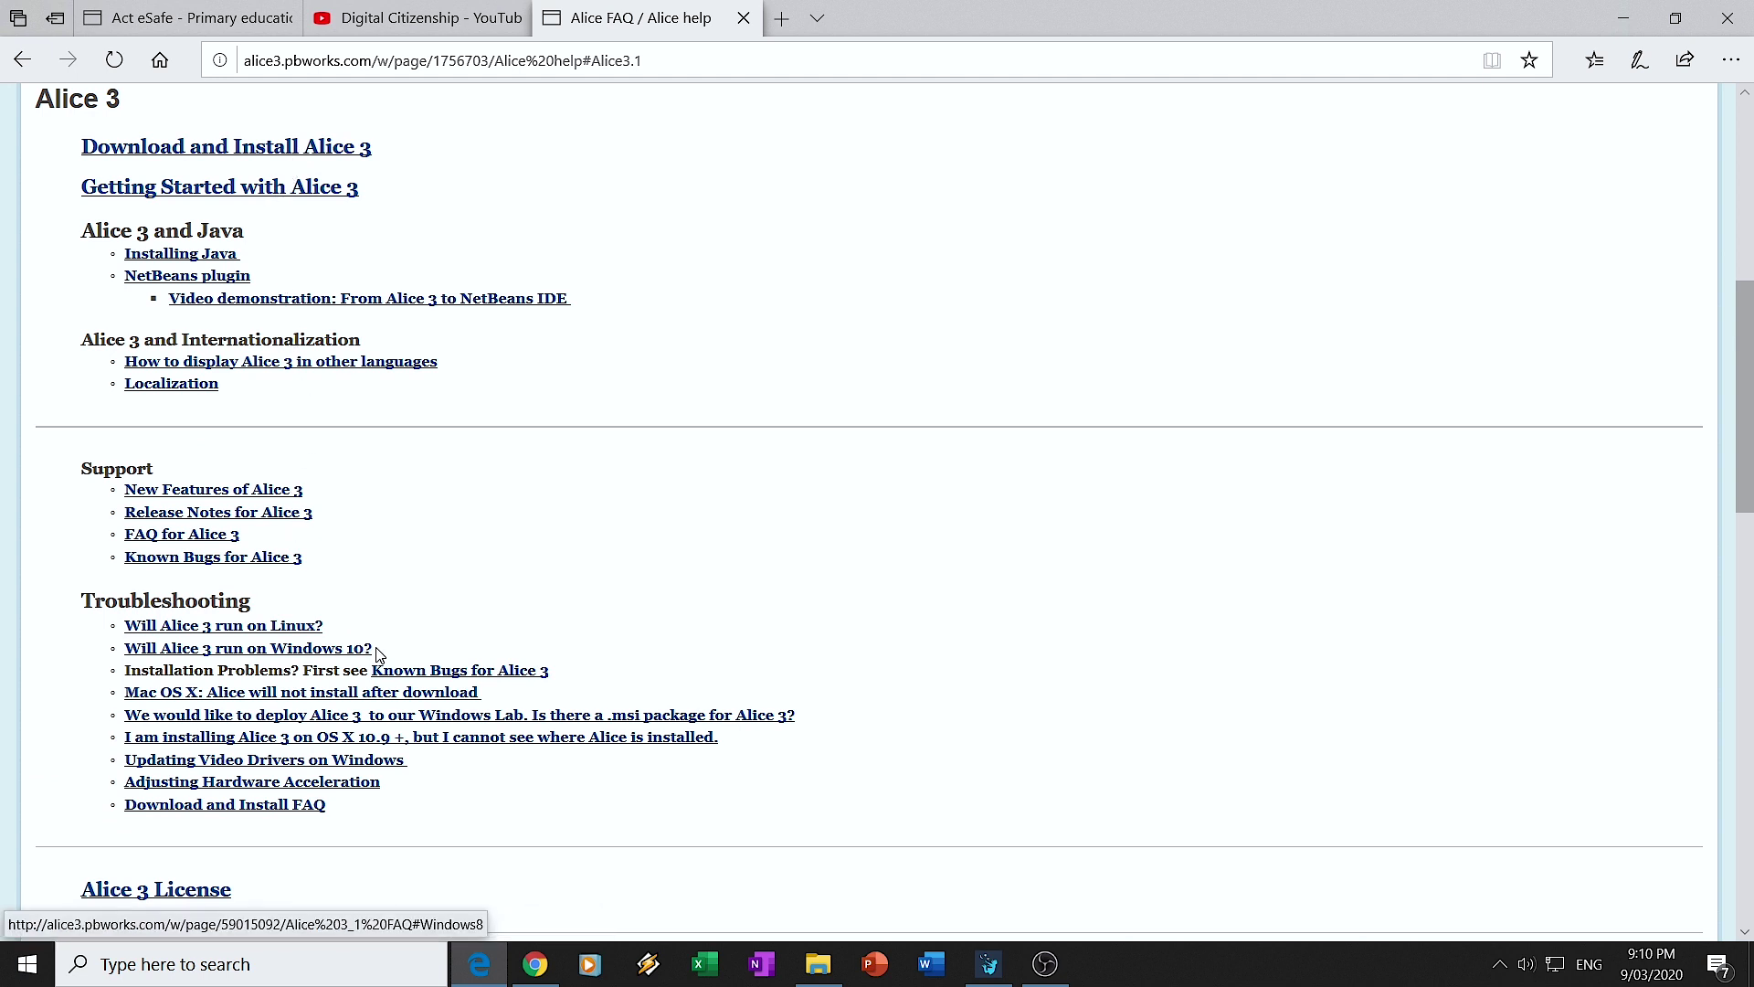
scroll(378, 653, "down", 5)
scroll(382, 656, "down", 10)
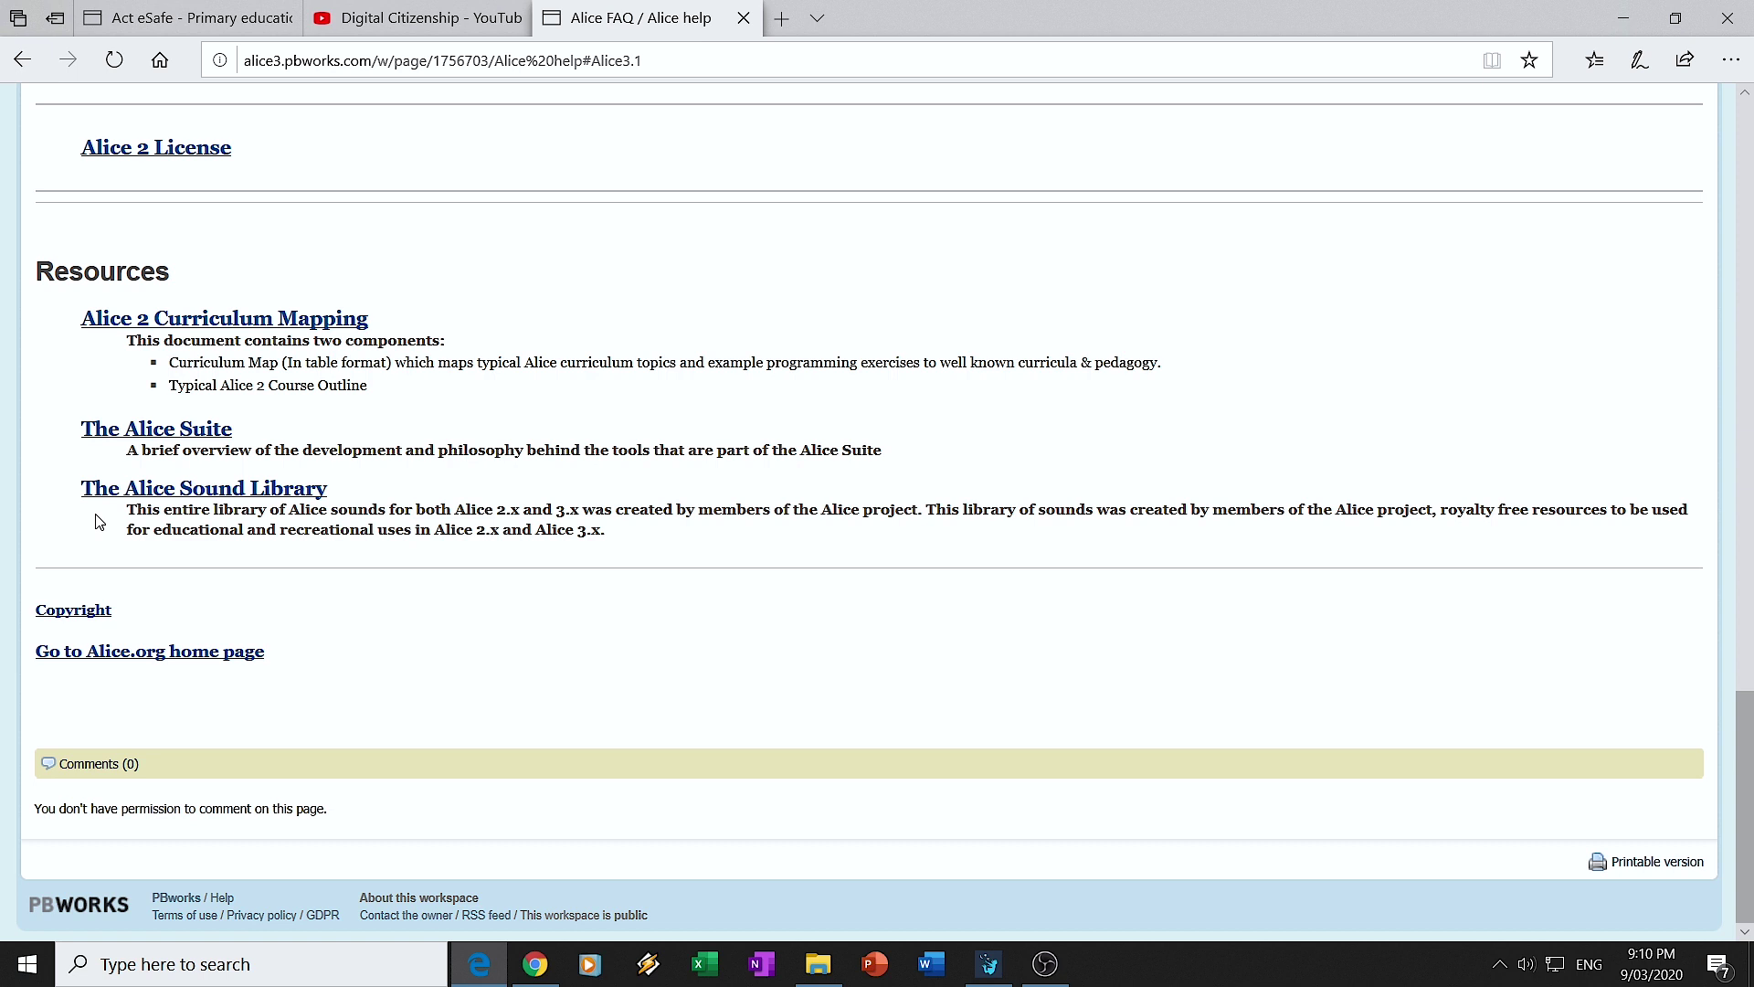
scroll(160, 525, "up", 20)
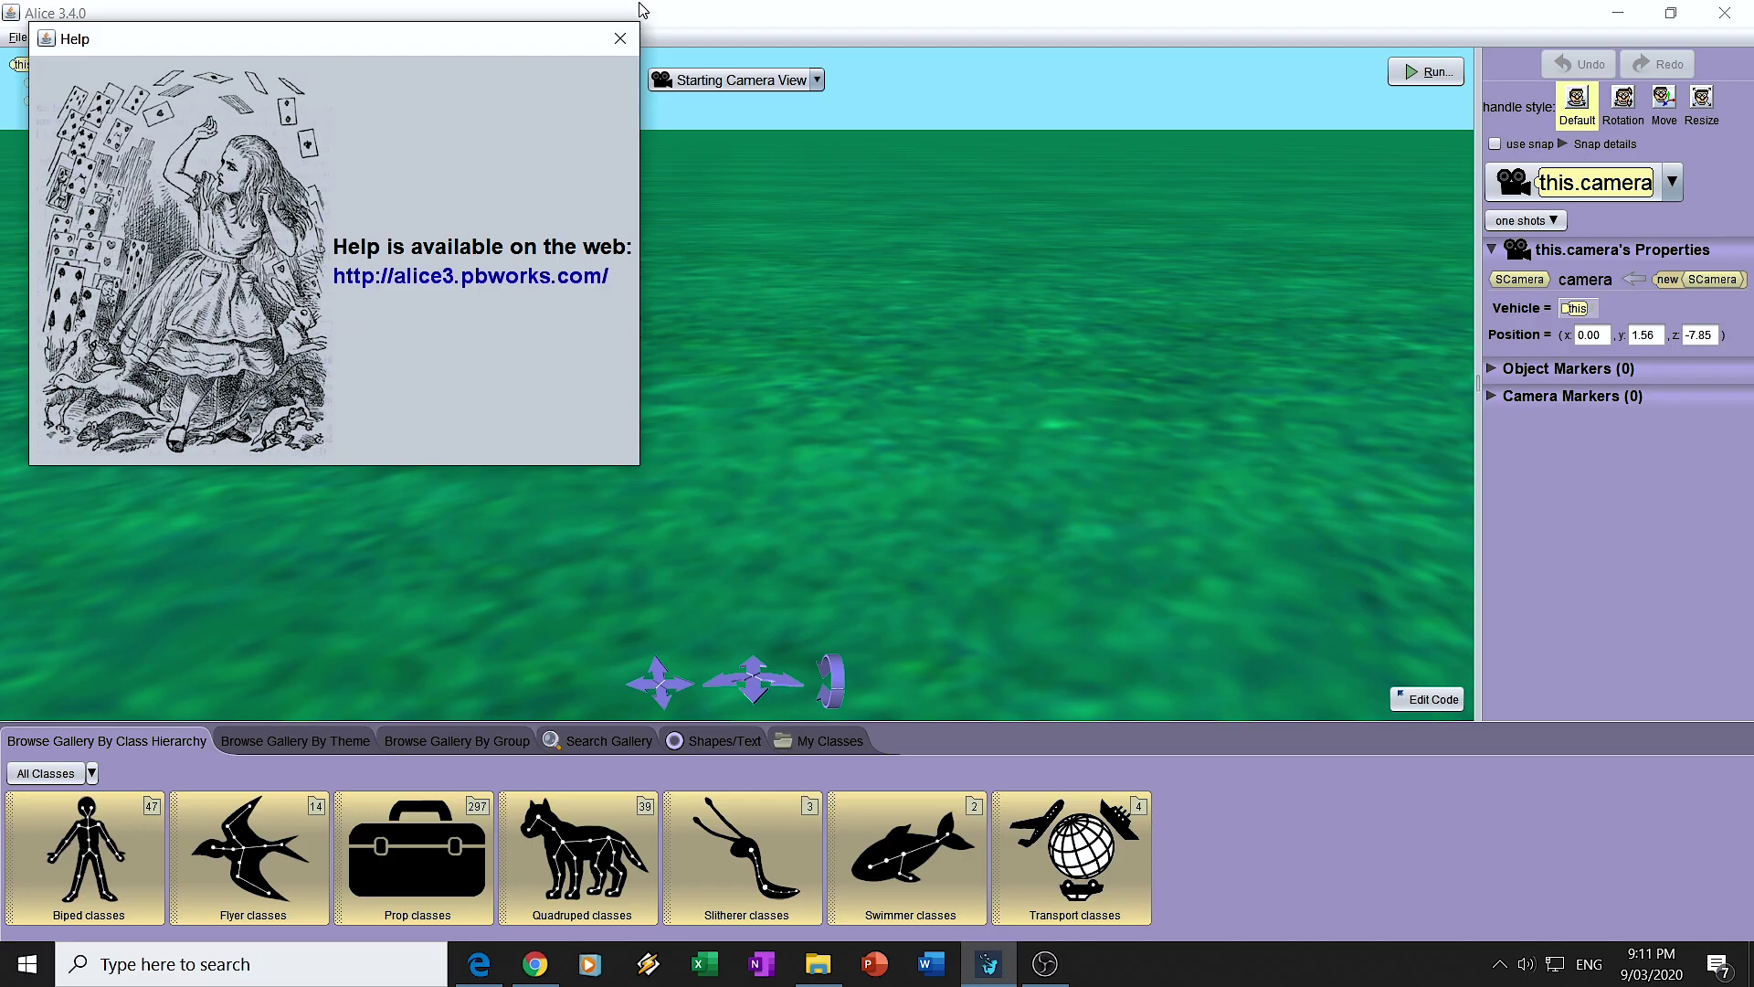
Close the Help window to return to the grass scene.
left_click(617, 39)
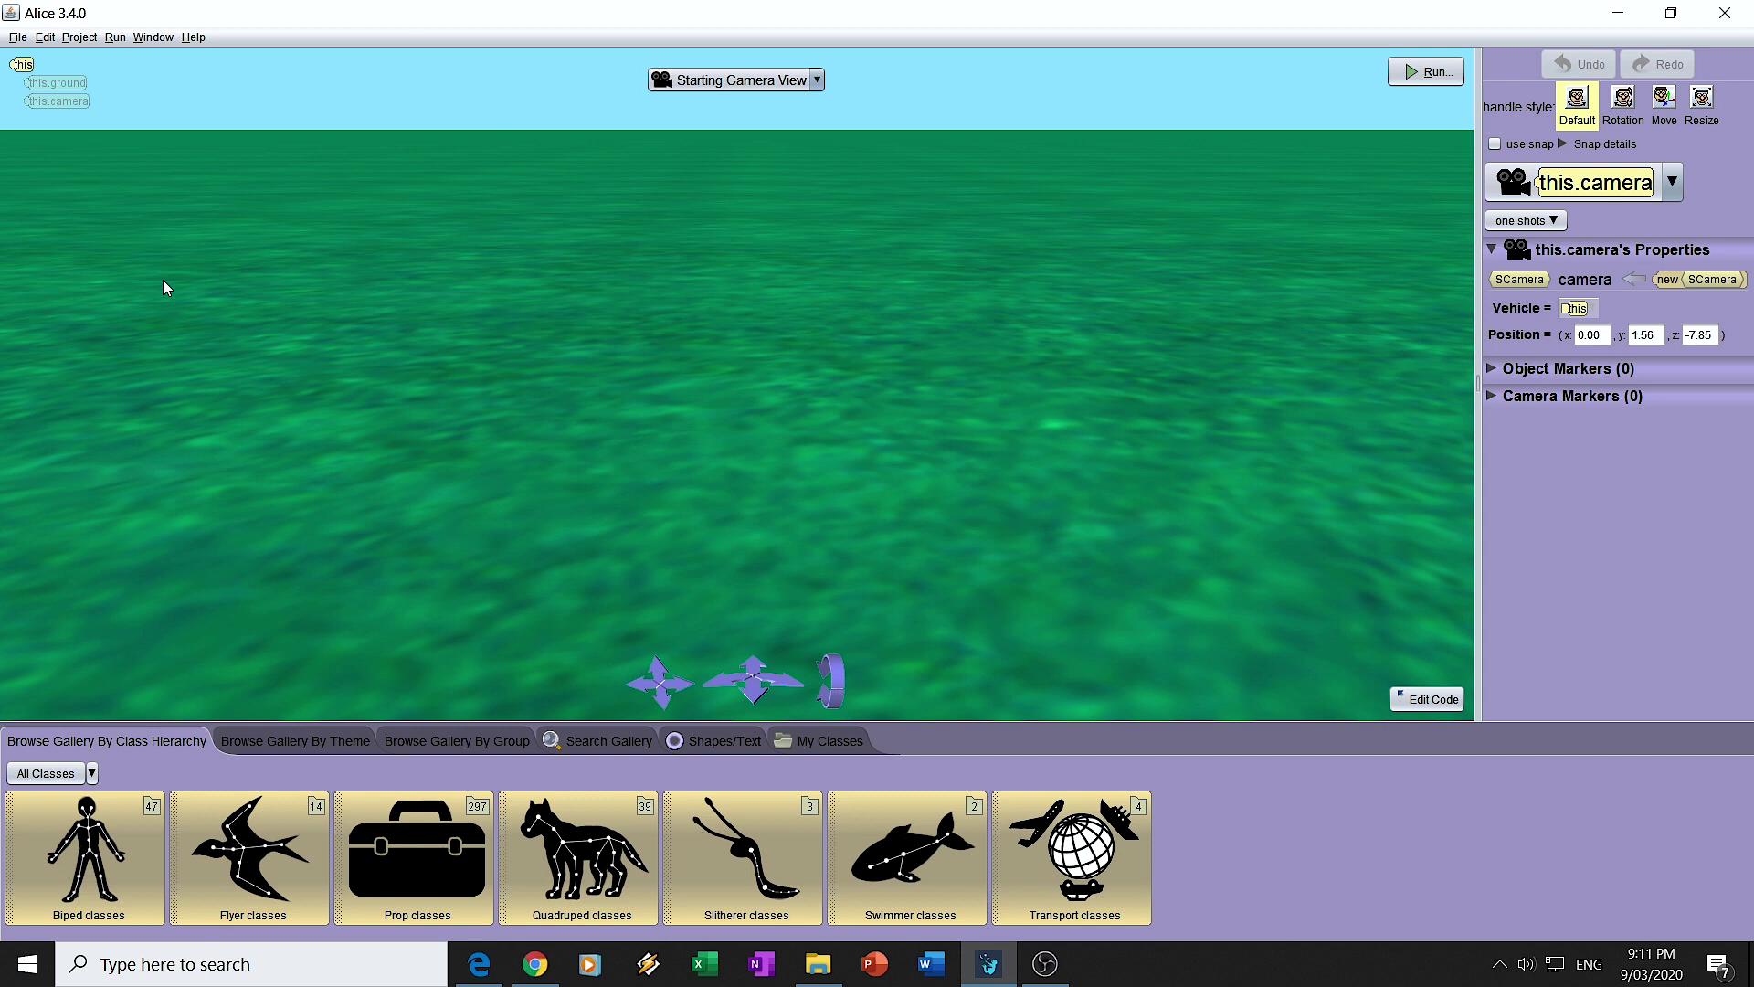